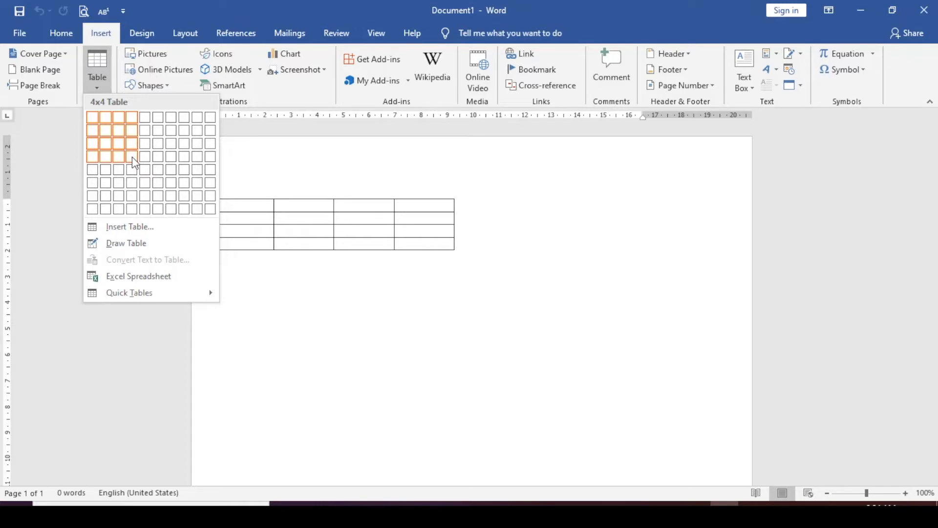
Open the Insert Table dialog from the Insert tab's Table dropdown.
{"action": "left_click", "coordinate": [132, 228]}
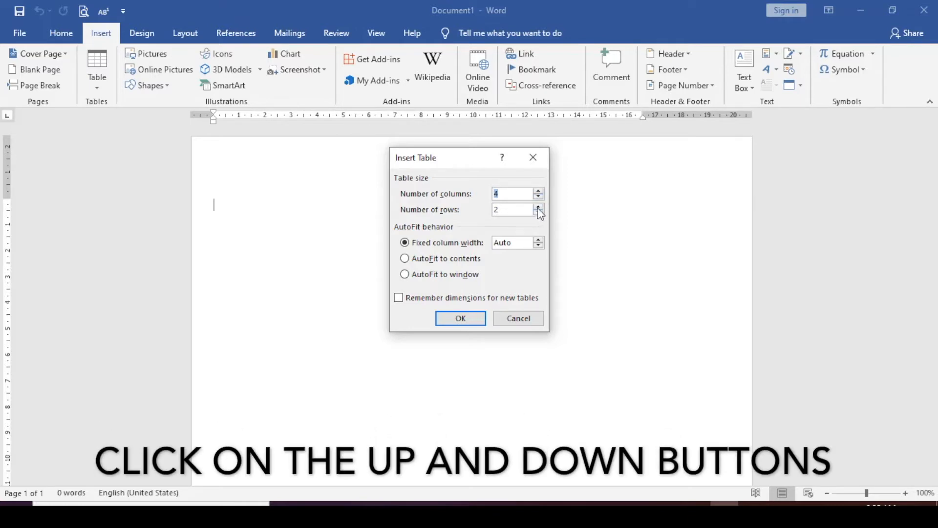
Insert a 4-column, 4-row table set to AutoFit to window.
{"action": "left_click", "coordinate": [538, 206]}
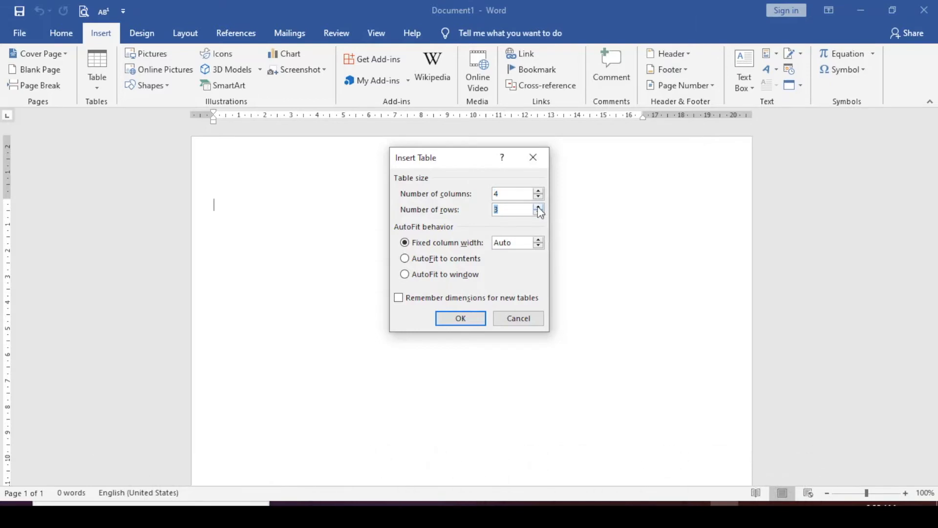
{"action": "left_click", "coordinate": [539, 207]}
{"action": "left_click", "coordinate": [405, 274]}
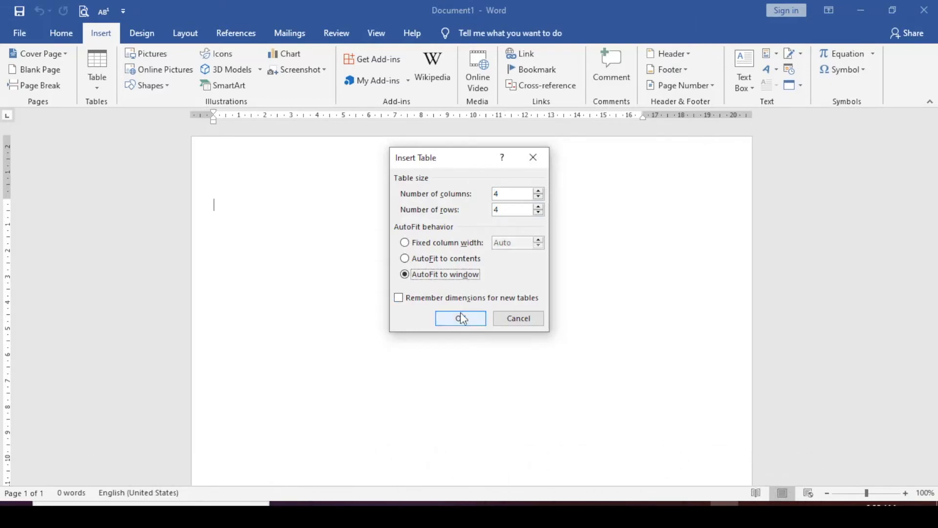
{"action": "left_click", "coordinate": [461, 318]}
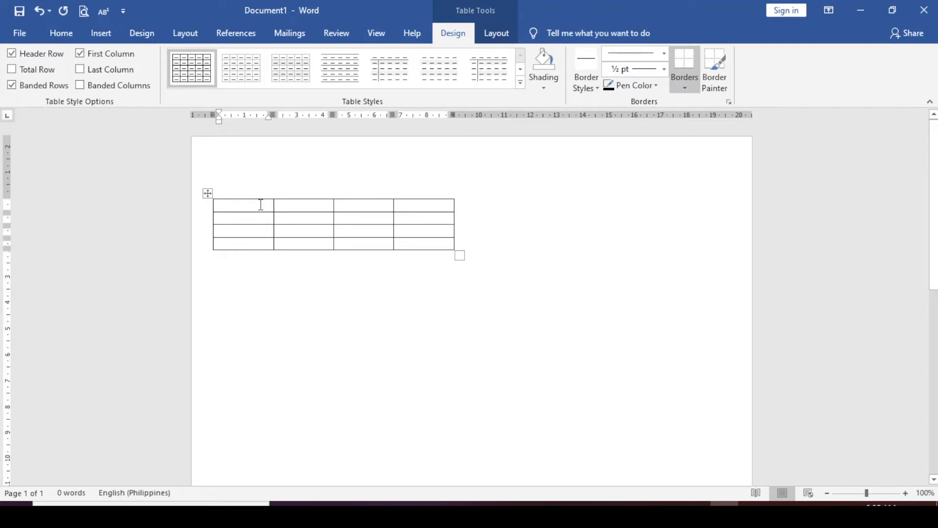
Stretch the table so its cells are 3.97 cm wide and 0.98 cm high.
{"action": "left_click_drag", "start_coordinate": [460, 255], "coordinate": [628, 304]}
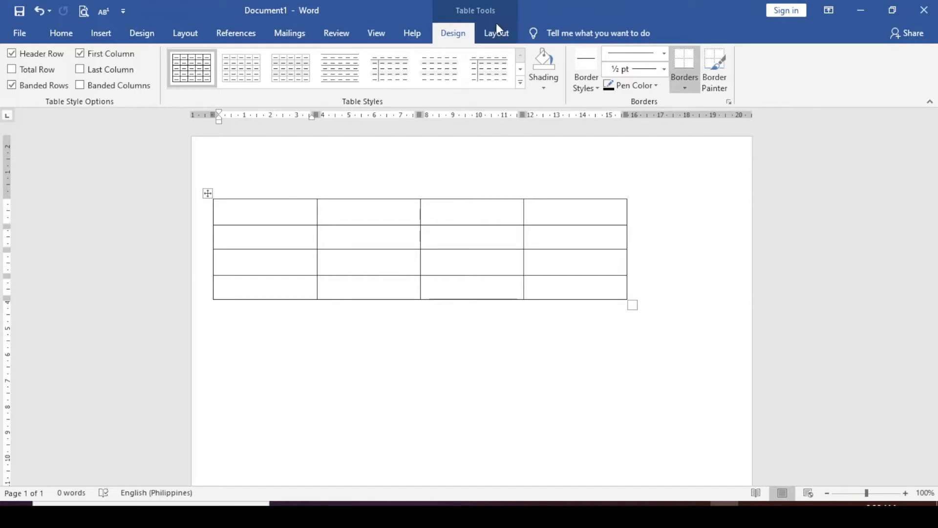
{"action": "left_click", "coordinate": [497, 44]}
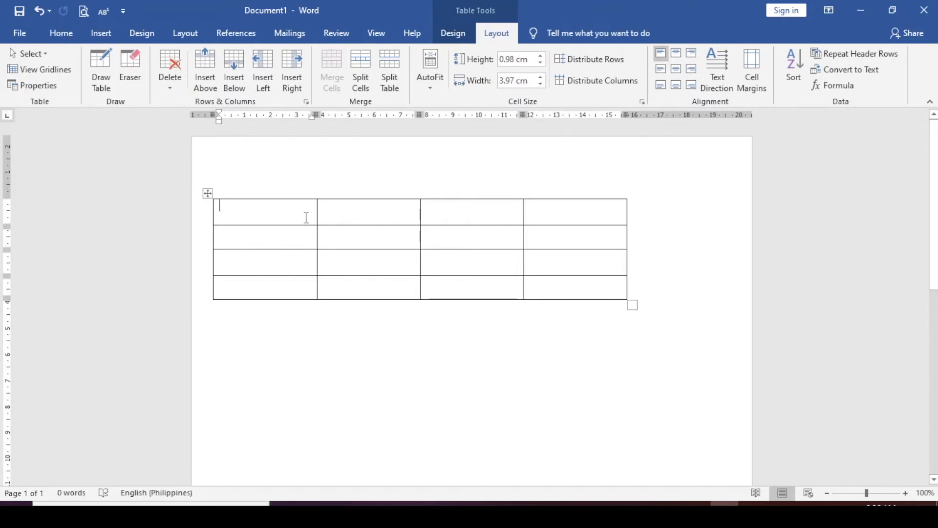
Merge the first and second cells of the top row into one wide cell.
{"action": "left_click_drag", "start_coordinate": [306, 217], "coordinate": [337, 214]}
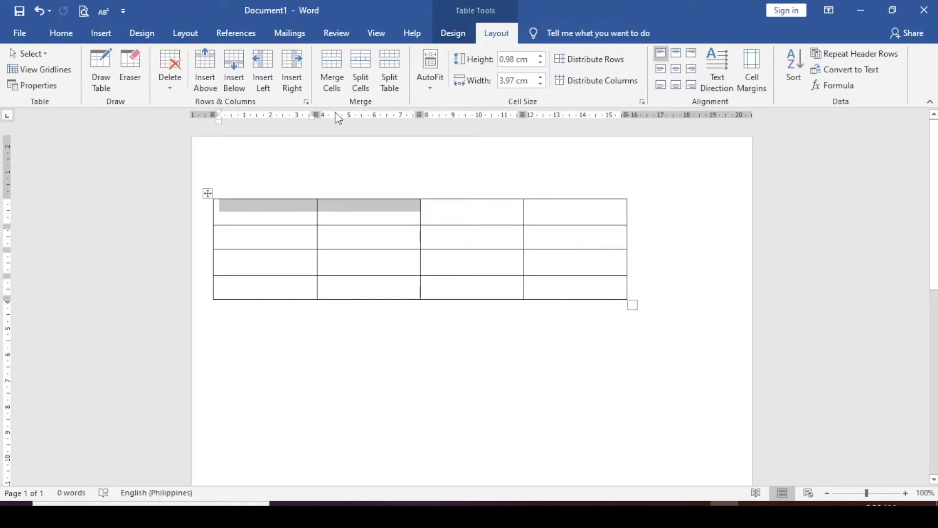
{"action": "left_click", "coordinate": [335, 83]}
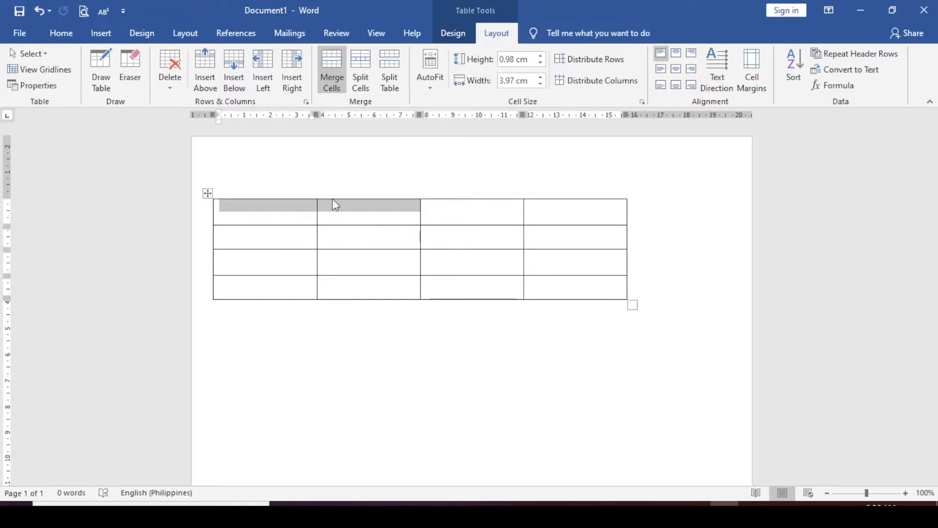
{"action": "left_click", "coordinate": [276, 212]}
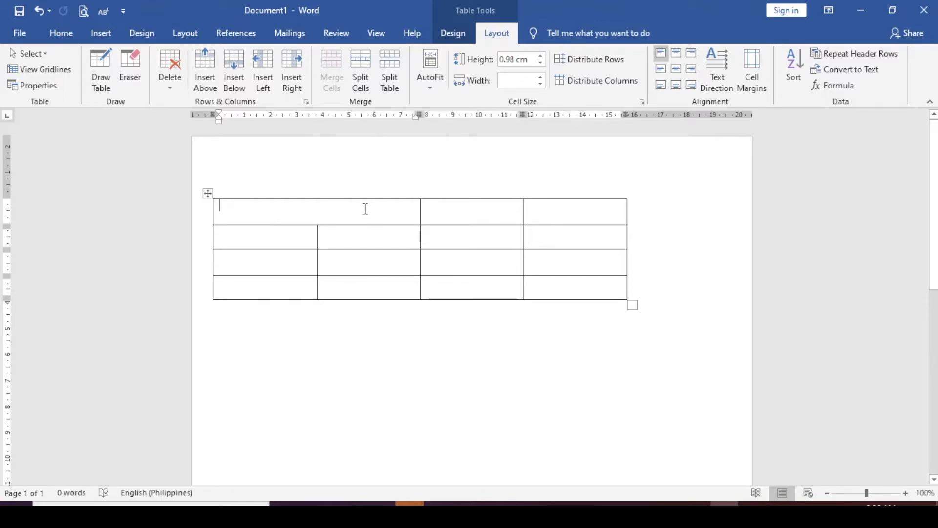
Merge the whole top row into one cell spanning all four columns, then reselect it.
{"action": "left_click_drag", "start_coordinate": [375, 209], "coordinate": [558, 211]}
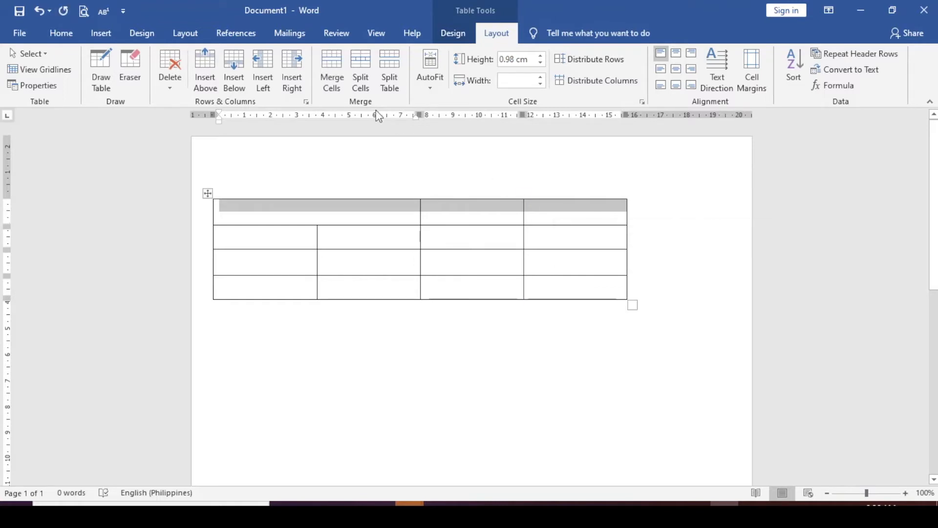
{"action": "left_click", "coordinate": [335, 77]}
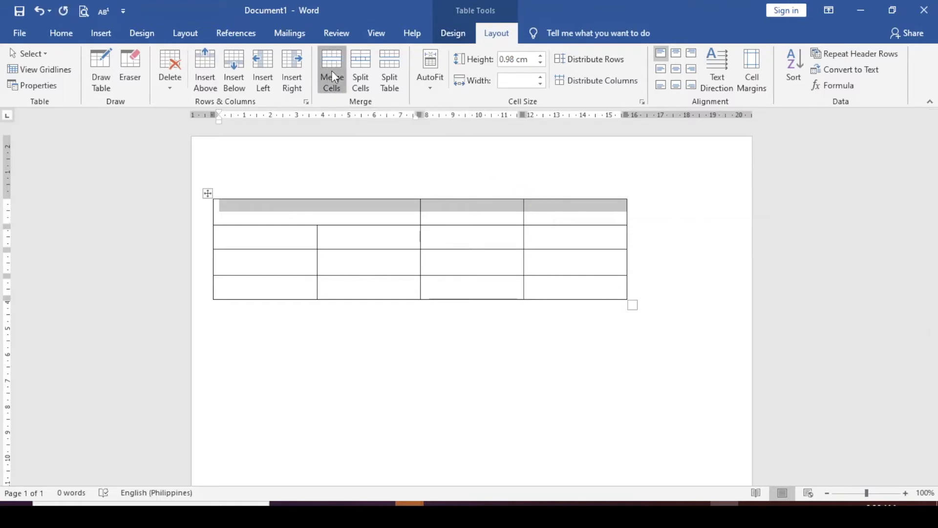
{"action": "left_click", "coordinate": [452, 277]}
{"action": "left_click", "coordinate": [332, 211]}
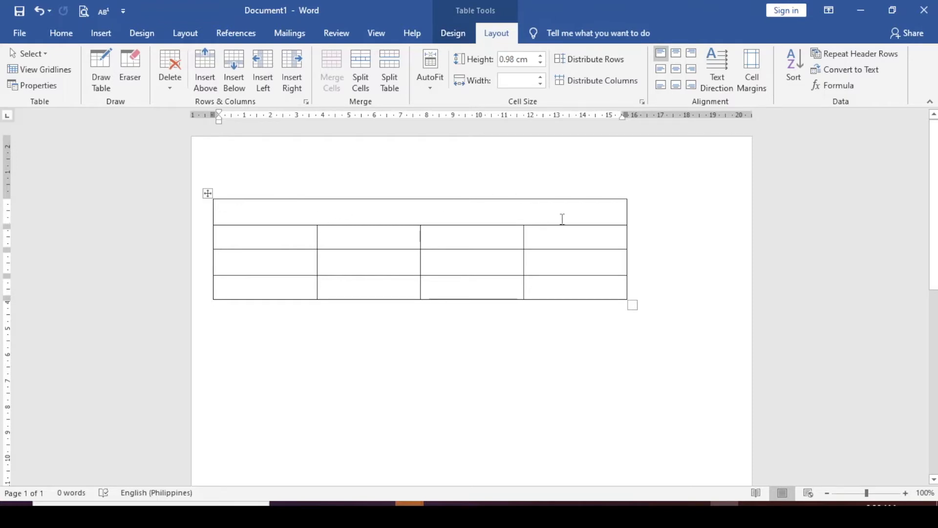
{"action": "left_click_drag", "start_coordinate": [569, 220], "coordinate": [257, 202]}
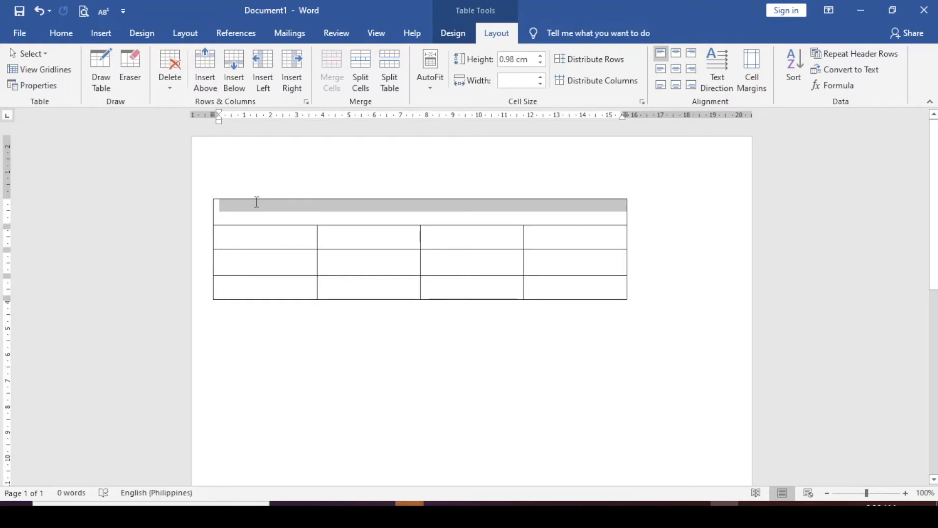
{"action": "left_click", "coordinate": [523, 210]}
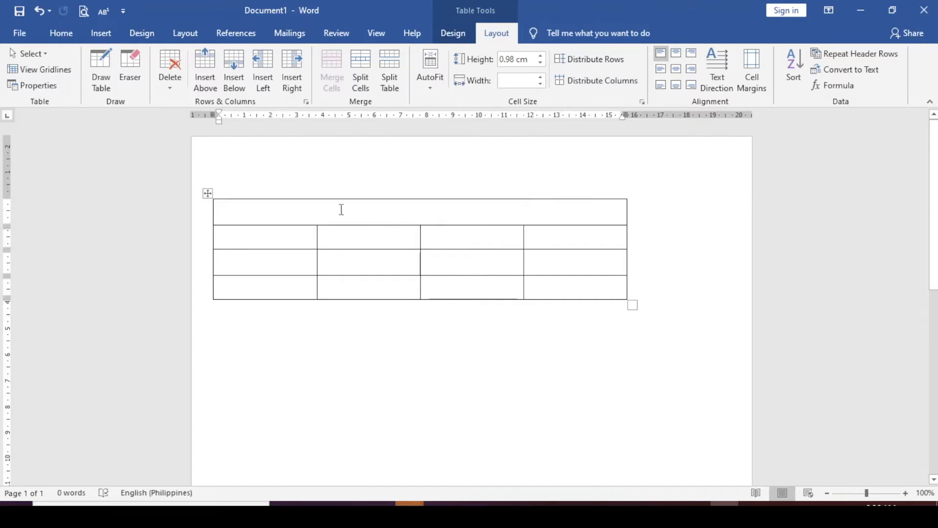
Split the merged top row into 4 columns.
{"action": "left_click", "coordinate": [364, 66]}
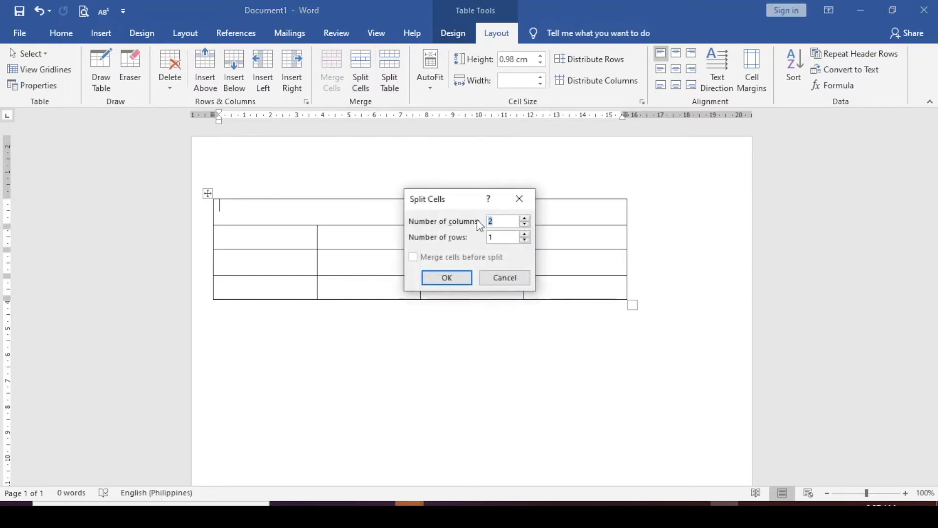
{"action": "left_click", "coordinate": [525, 219]}
{"action": "left_click", "coordinate": [525, 219]}
{"action": "left_click", "coordinate": [450, 279]}
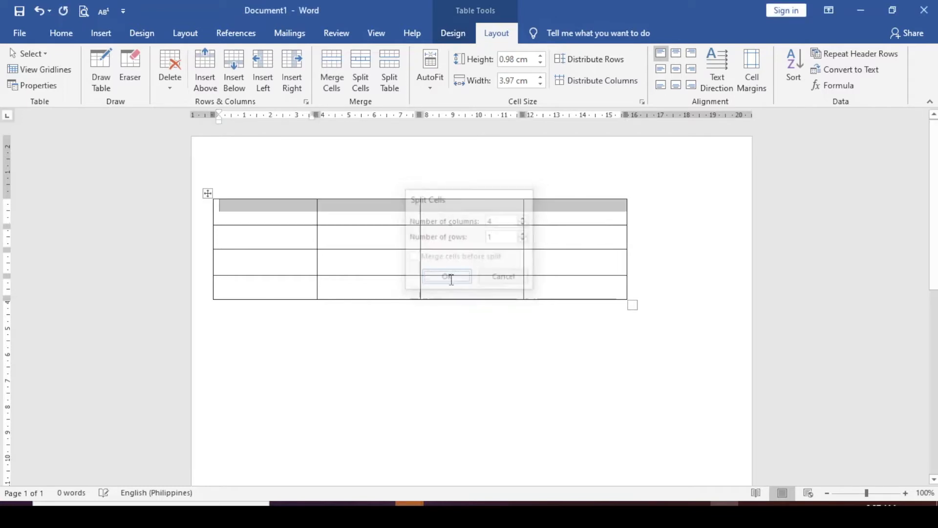
Select the column 3 cells in rows 2 and 3.
{"action": "left_click", "coordinate": [390, 214]}
{"action": "left_click", "coordinate": [293, 205]}
{"action": "left_click", "coordinate": [447, 207]}
{"action": "left_click", "coordinate": [555, 209]}
{"action": "left_click", "coordinate": [487, 243]}
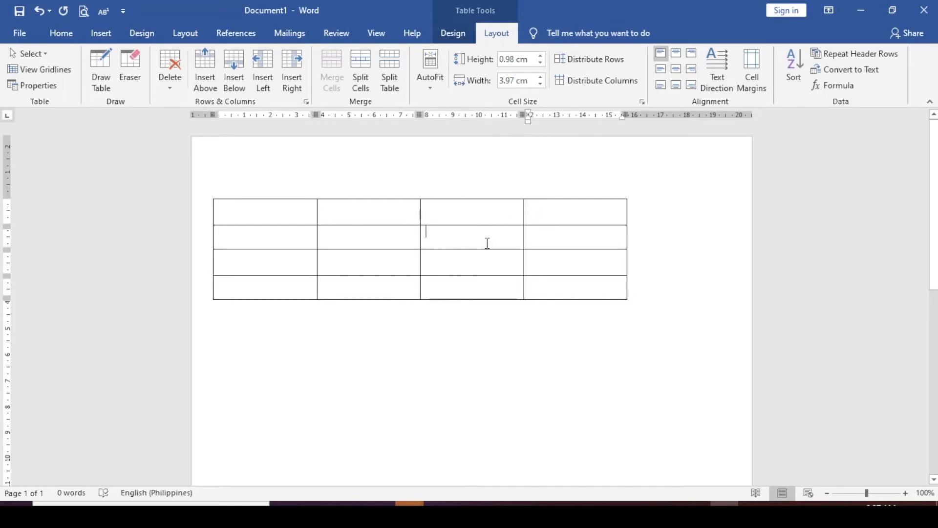
{"action": "left_click_drag", "start_coordinate": [487, 243], "coordinate": [486, 260]}
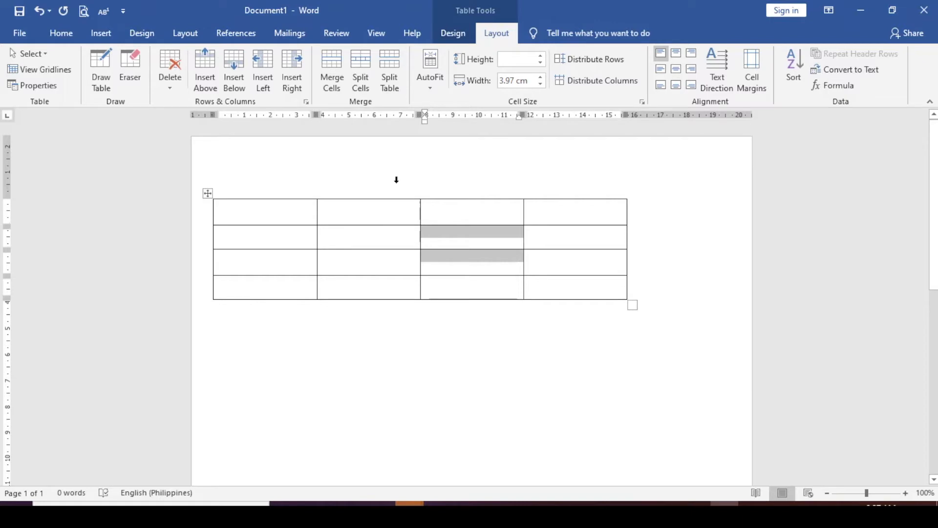
Merge the column 3 cells in rows 2–3, then undo the merge.
{"action": "left_click", "coordinate": [330, 64]}
{"action": "left_click", "coordinate": [564, 275]}
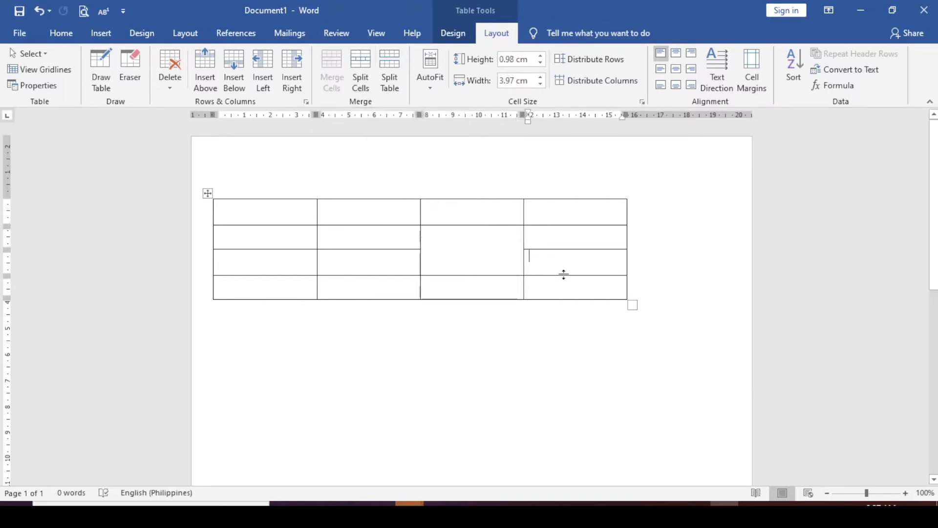
{"action": "left_click", "coordinate": [37, 7]}
Split the row 2, column 3 cell into two side-by-side cells.
{"action": "left_click", "coordinate": [496, 240]}
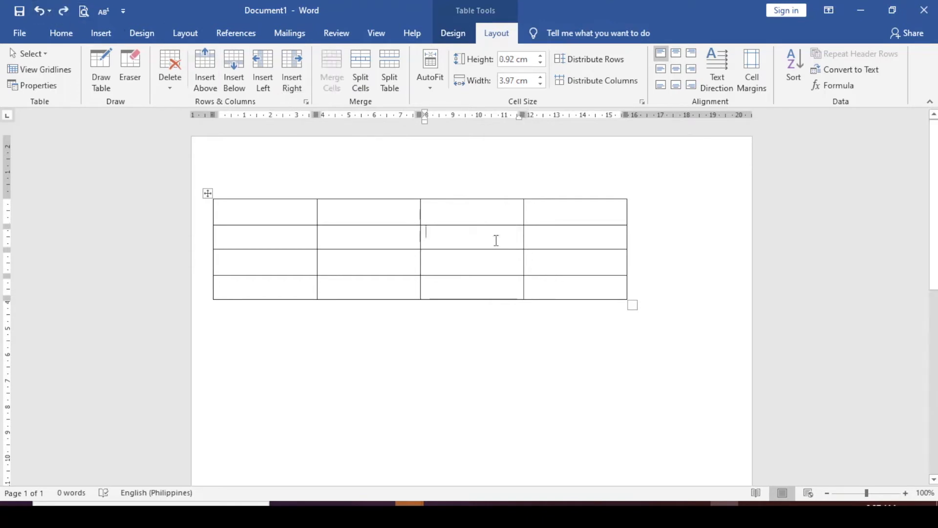
{"action": "left_click", "coordinate": [358, 64]}
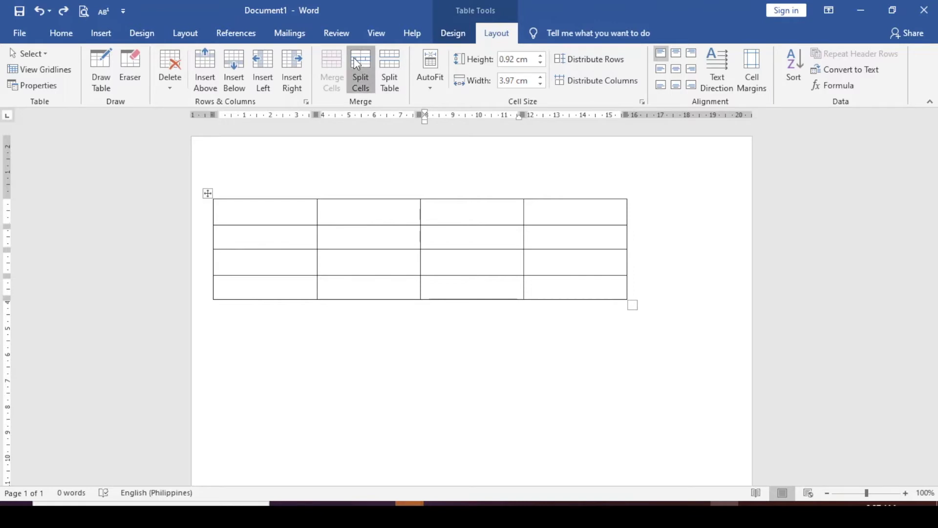
{"action": "left_click", "coordinate": [441, 276]}
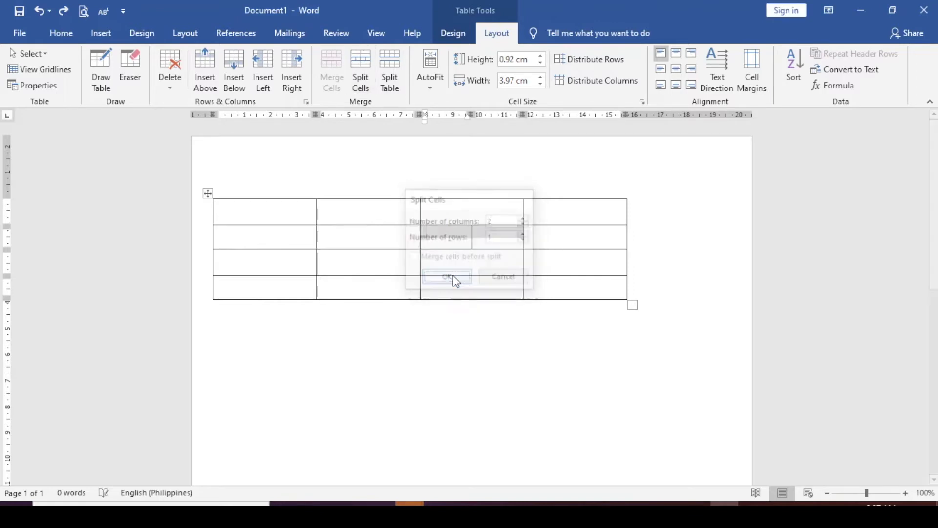
{"action": "left_click", "coordinate": [582, 313]}
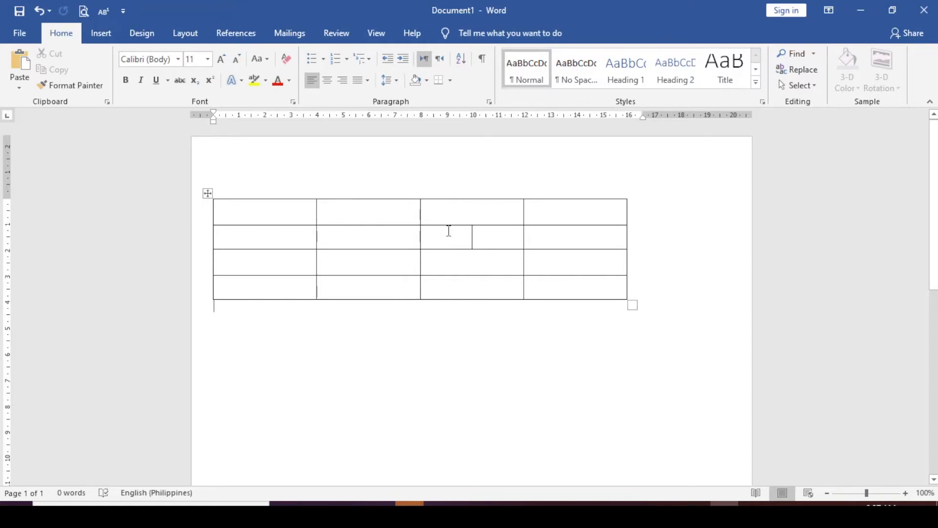
{"action": "left_click", "coordinate": [448, 231]}
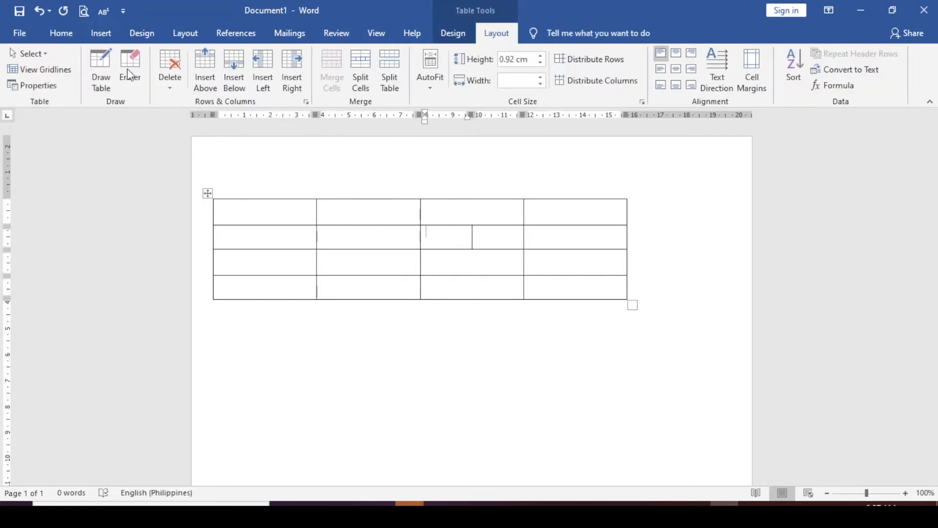
{"action": "left_click", "coordinate": [38, 7]}
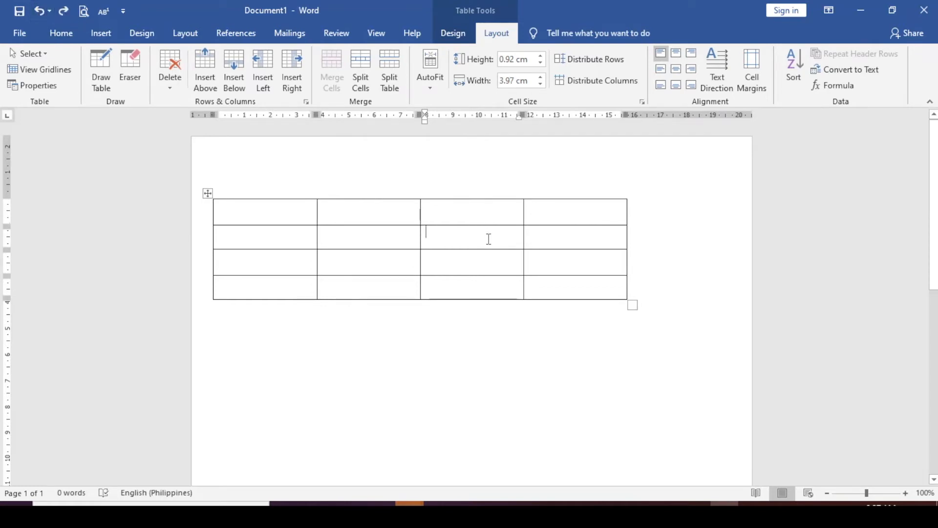
{"action": "mouse_move", "coordinate": [322, 194]}
{"action": "left_click", "coordinate": [318, 193]}
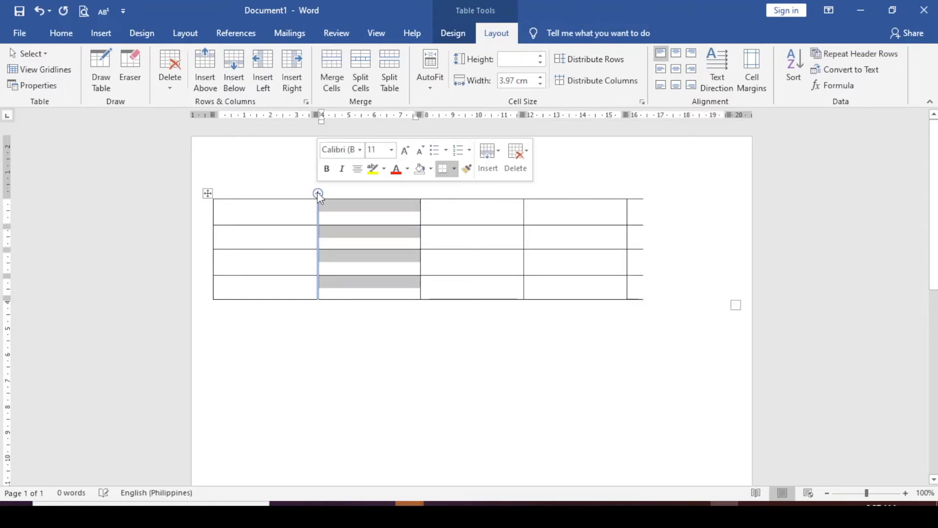
{"action": "left_click", "coordinate": [611, 241]}
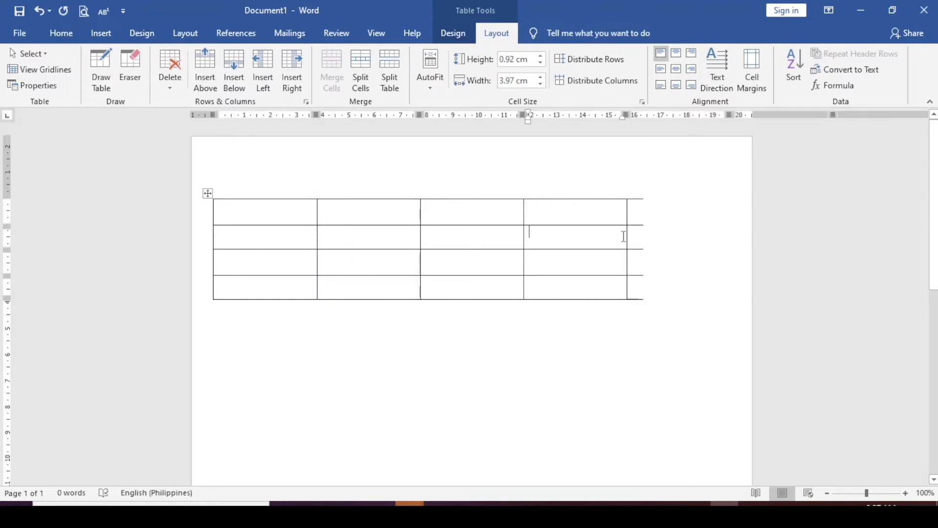
{"action": "left_click", "coordinate": [38, 13]}
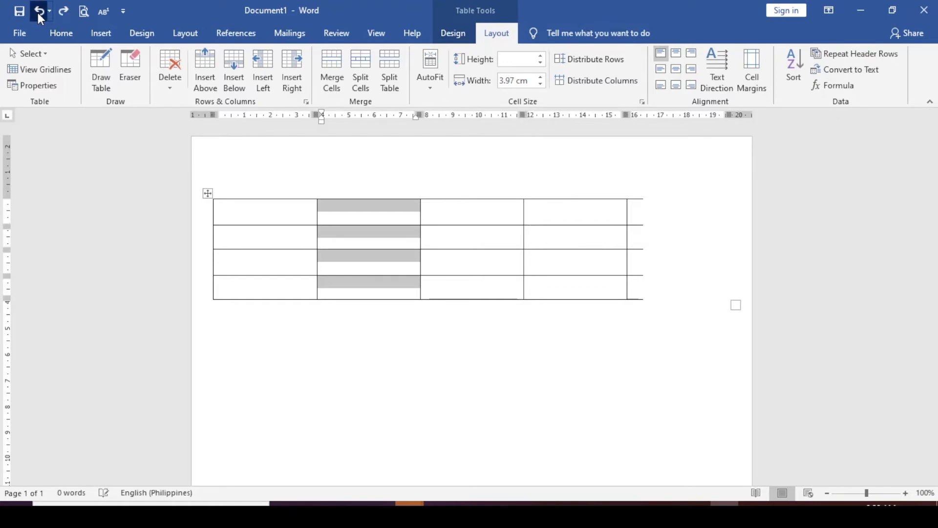
{"action": "left_click", "coordinate": [37, 13]}
{"action": "left_click", "coordinate": [600, 237]}
{"action": "left_click_drag", "start_coordinate": [626, 116], "coordinate": [616, 116]}
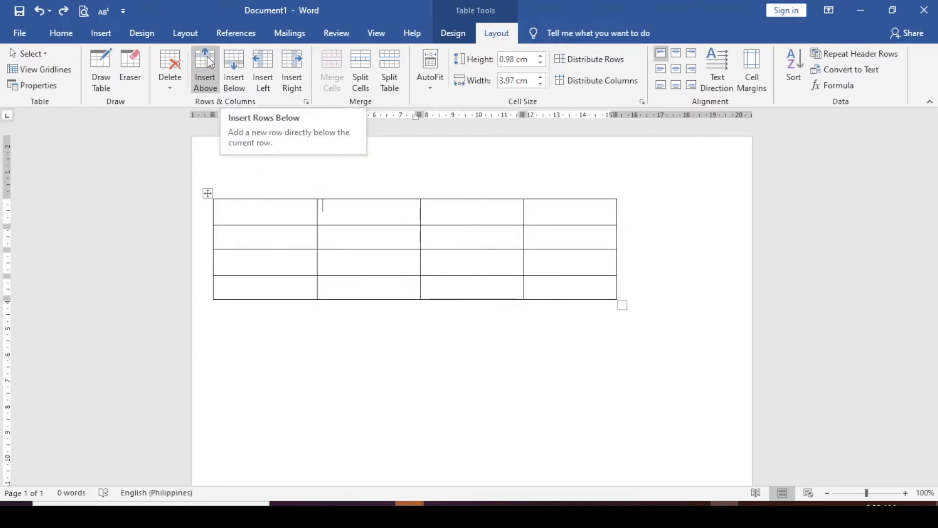
{"action": "left_click", "coordinate": [257, 63]}
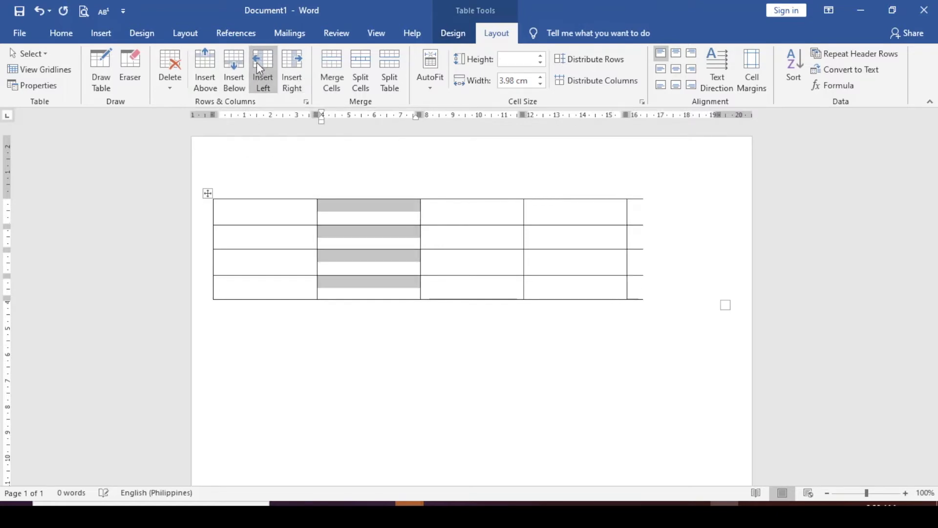
{"action": "left_click", "coordinate": [296, 61]}
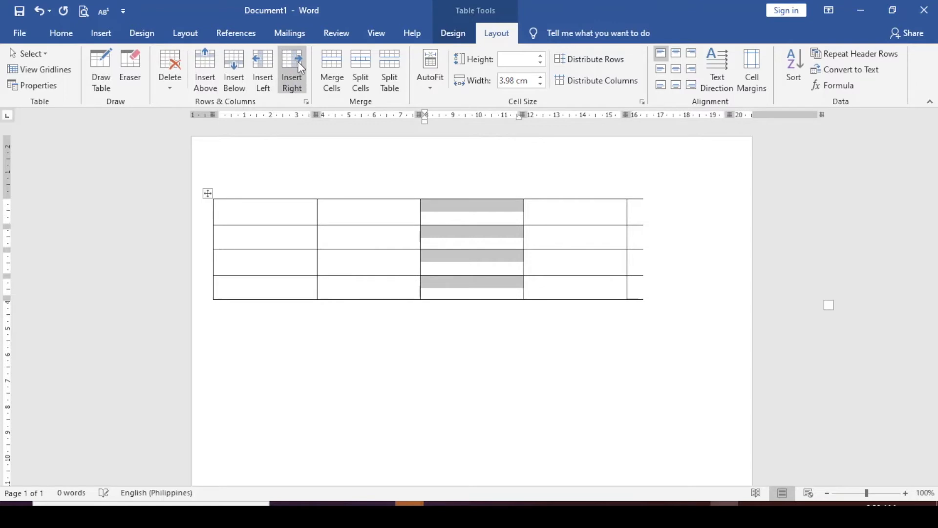
{"action": "left_click", "coordinate": [38, 11]}
{"action": "left_click", "coordinate": [39, 11]}
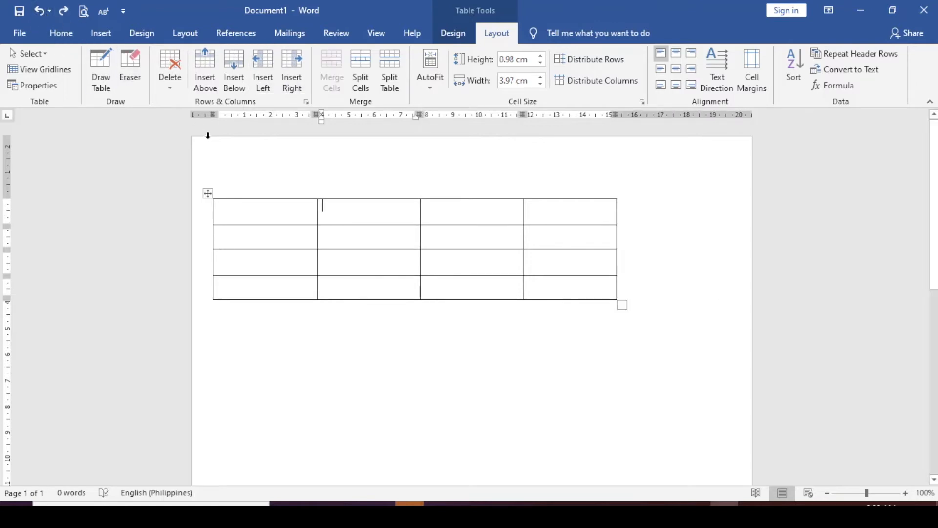
Insert two rows below and two rows above, giving the table eight rows.
{"action": "left_click", "coordinate": [242, 57]}
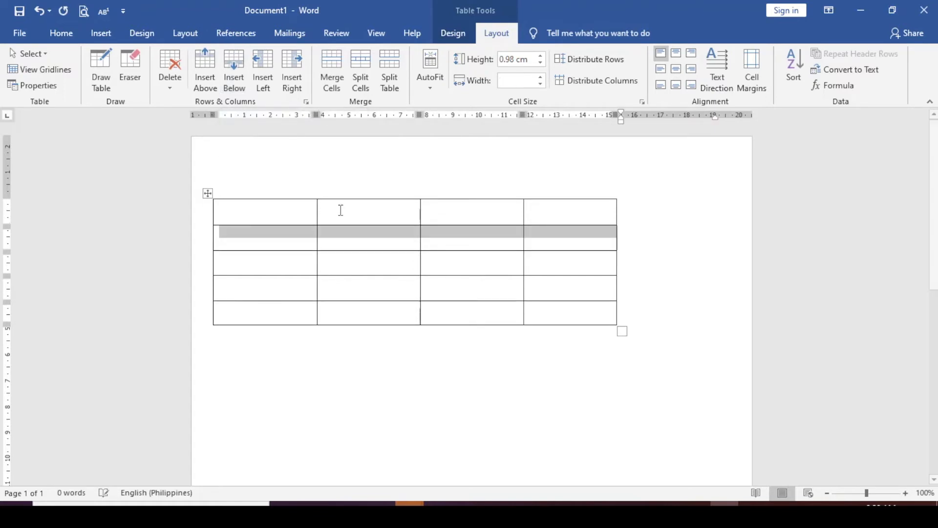
{"action": "left_click", "coordinate": [230, 61]}
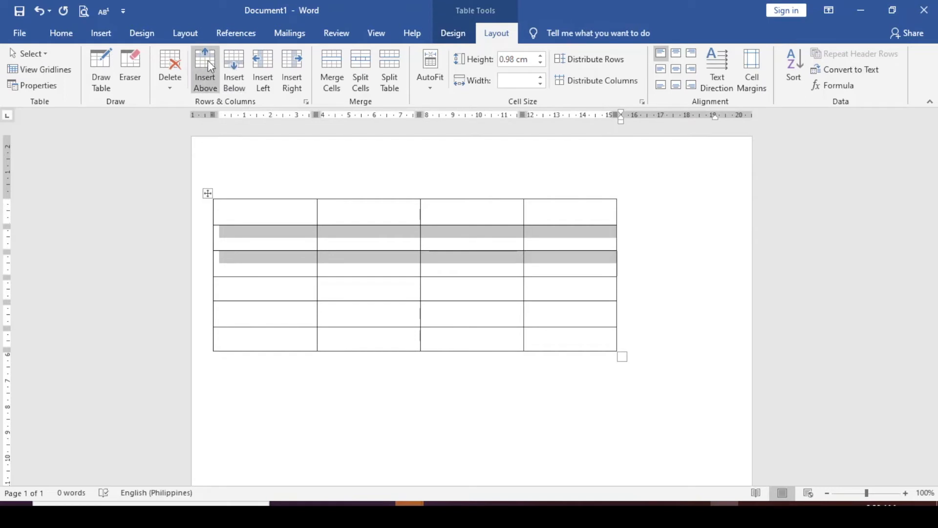
{"action": "left_click", "coordinate": [208, 60]}
{"action": "left_click", "coordinate": [207, 60]}
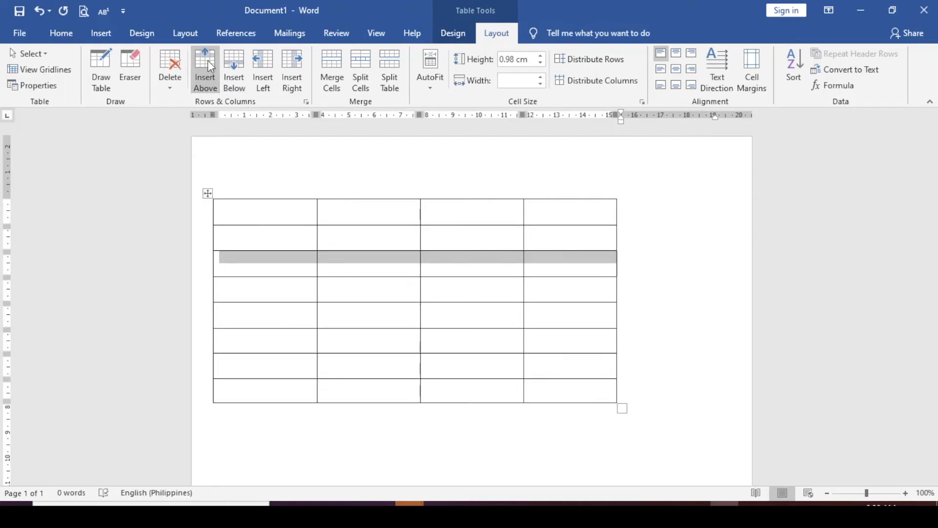
{"action": "left_click", "coordinate": [174, 83]}
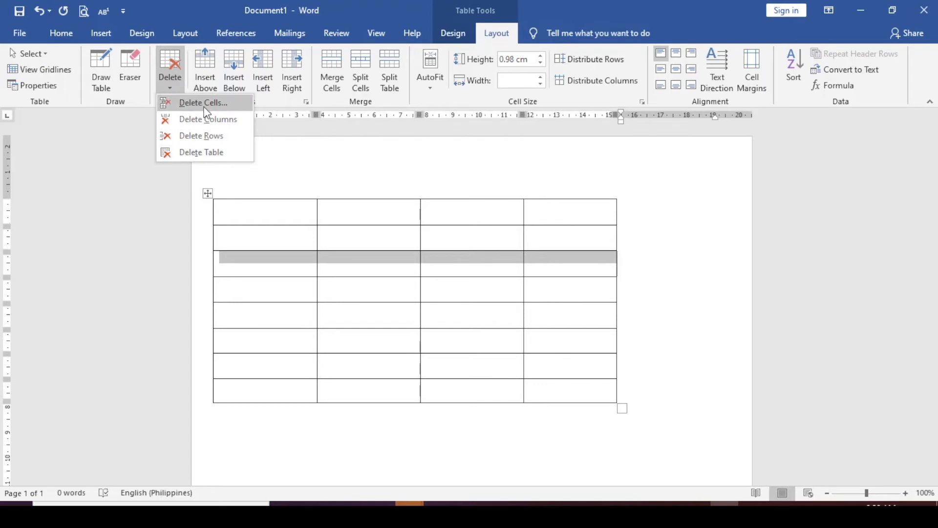
Delete one inserted empty row, leaving seven rows, and select the bottom three.
{"action": "left_click", "coordinate": [220, 140]}
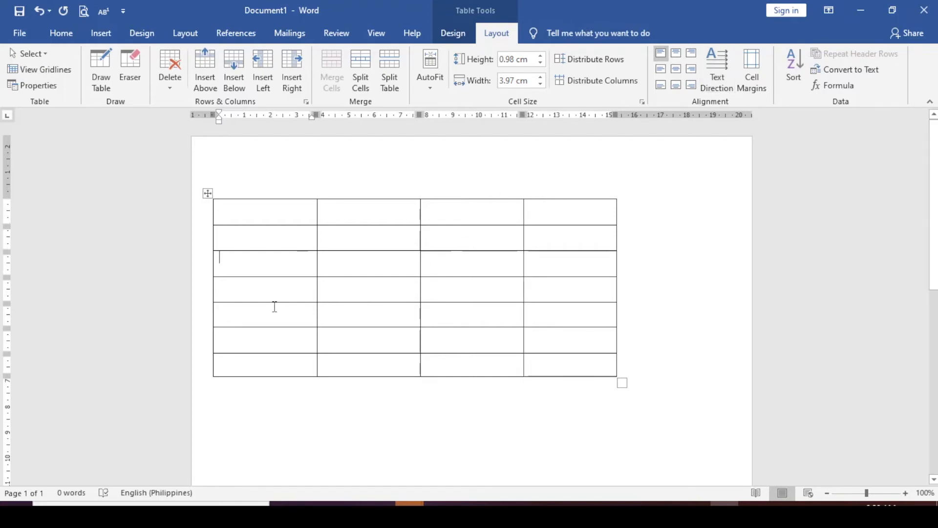
{"action": "mouse_move", "coordinate": [275, 309]}
{"action": "left_mouse_down"}
{"action": "mouse_move", "coordinate": [546, 331]}
{"action": "mouse_move", "coordinate": [578, 367]}
{"action": "left_mouse_up"}
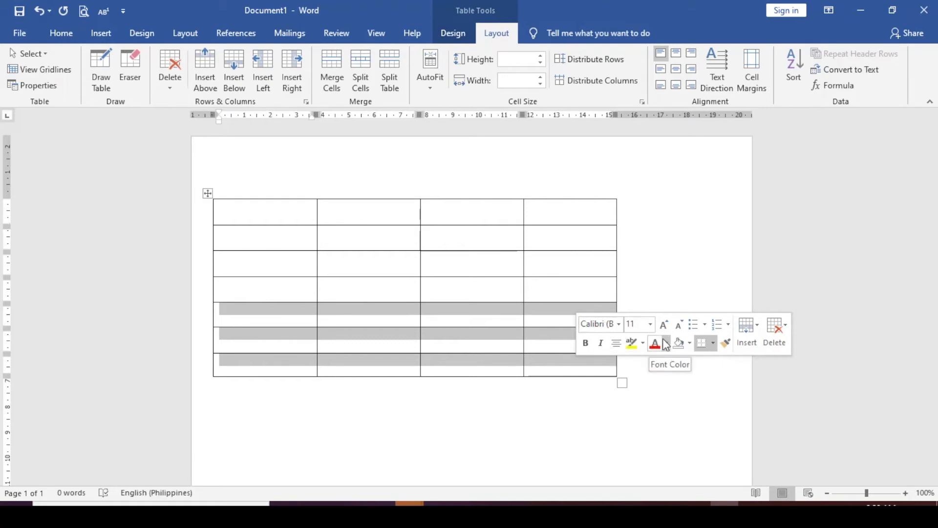
Delete rows 5–7 so the table is back to four rows of four cells.
{"action": "left_click", "coordinate": [438, 320]}
{"action": "left_click_drag", "start_coordinate": [262, 316], "coordinate": [582, 366]}
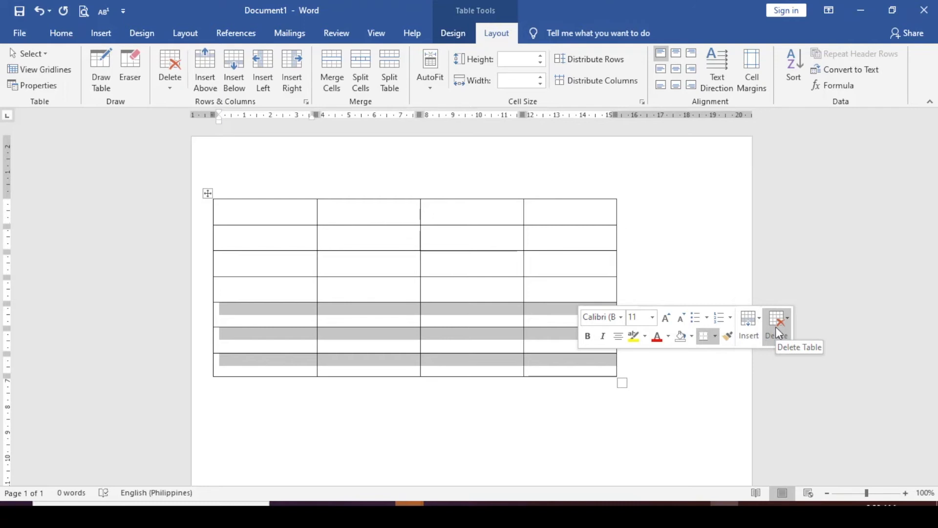
{"action": "left_click", "coordinate": [776, 327]}
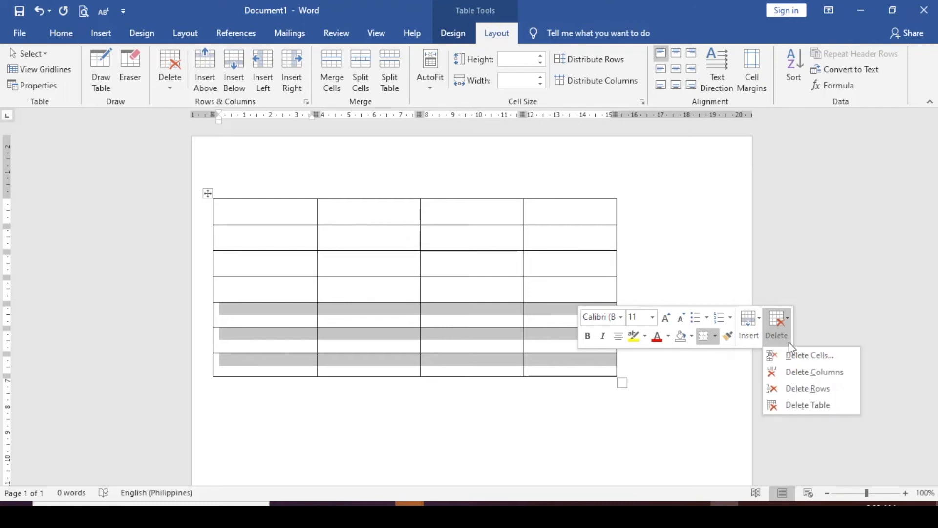
{"action": "left_click", "coordinate": [808, 389]}
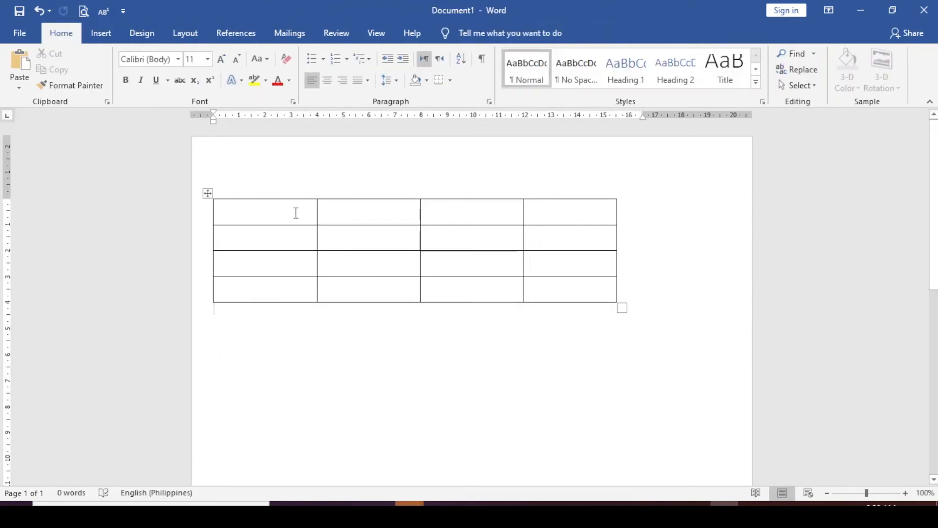
{"action": "left_click", "coordinate": [296, 213]}
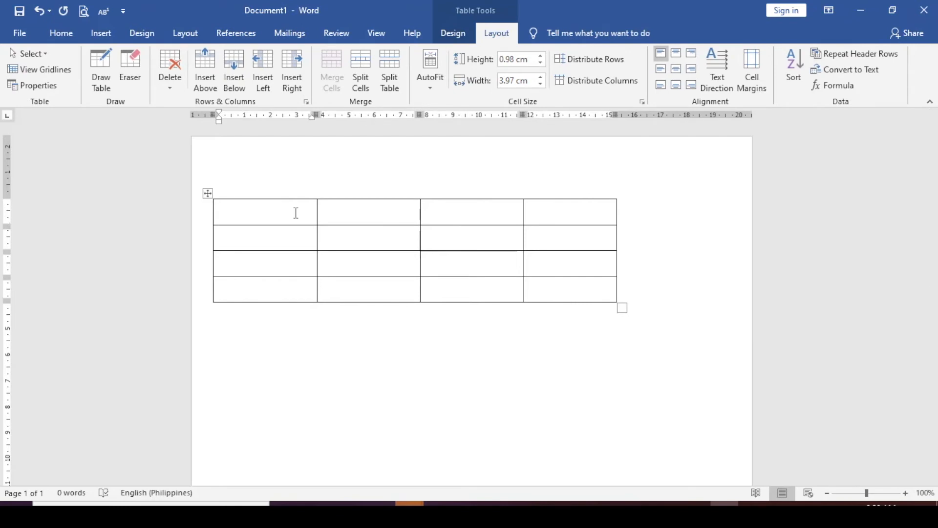
Enter the headers Name, Address, Phone Number and Email across the top row, then select that row.
{"action": "type", "text": "Namr"}
{"action": "type", "text": "e"}
{"action": "key", "text": "Tab"}
{"action": "type", "text": "Address"}
{"action": "key", "text": "Tab"}
{"action": "type", "text": "Pho"}
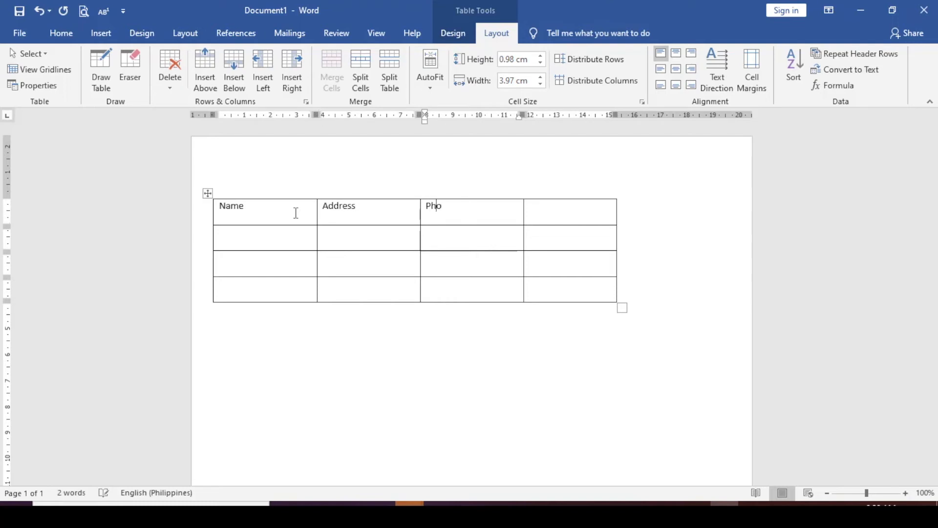
{"action": "type", "text": "ne Number"}
{"action": "key", "text": "Tab"}
{"action": "type", "text": "Email"}
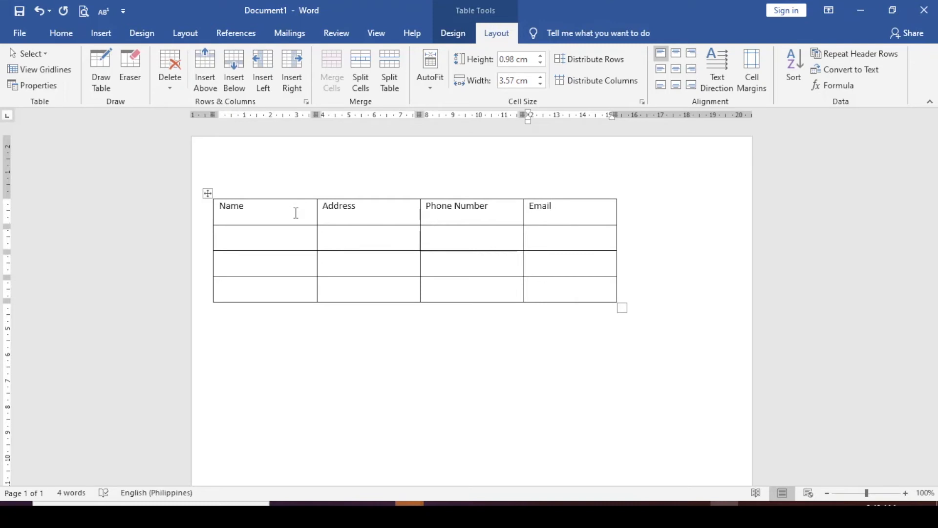
{"action": "left_click_drag", "start_coordinate": [572, 209], "coordinate": [211, 200]}
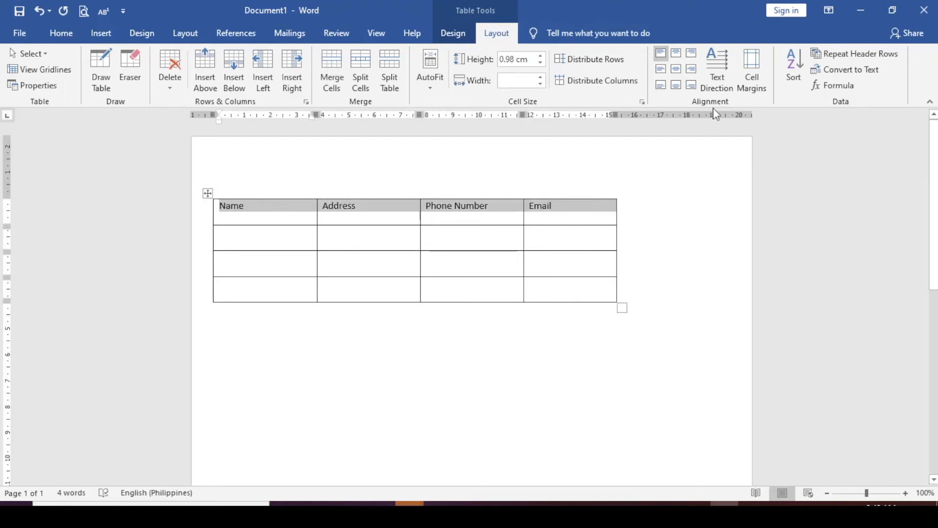
Centre the header row text, make it bold and enlarge it to 14 pt.
{"action": "left_click", "coordinate": [678, 73]}
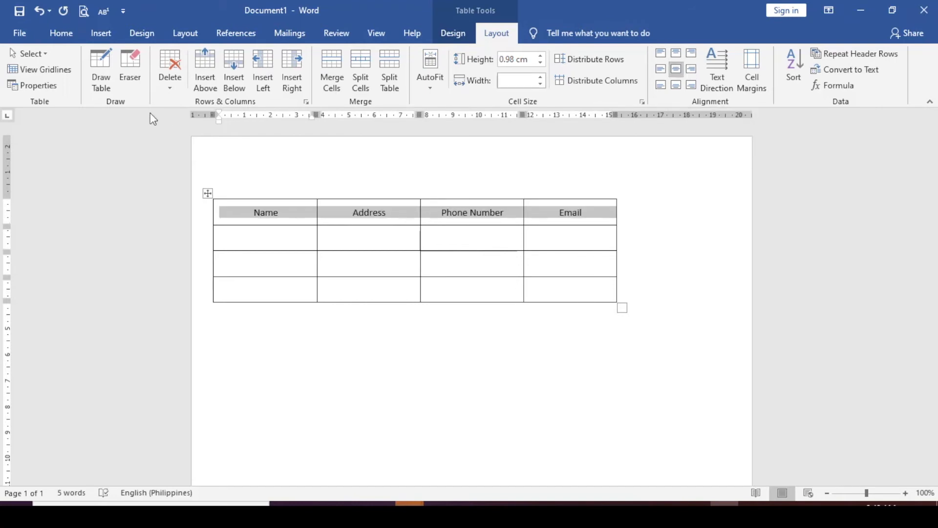
{"action": "left_click", "coordinate": [54, 34]}
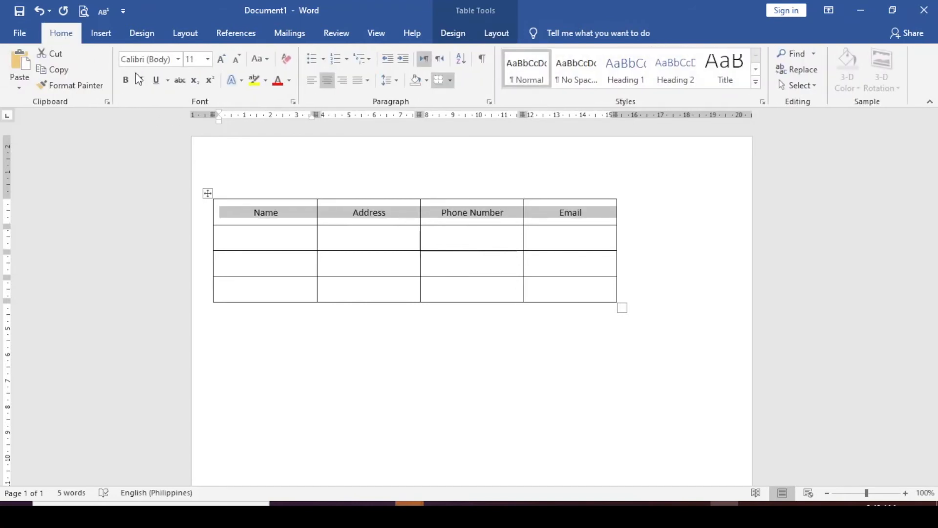
{"action": "left_click", "coordinate": [126, 81]}
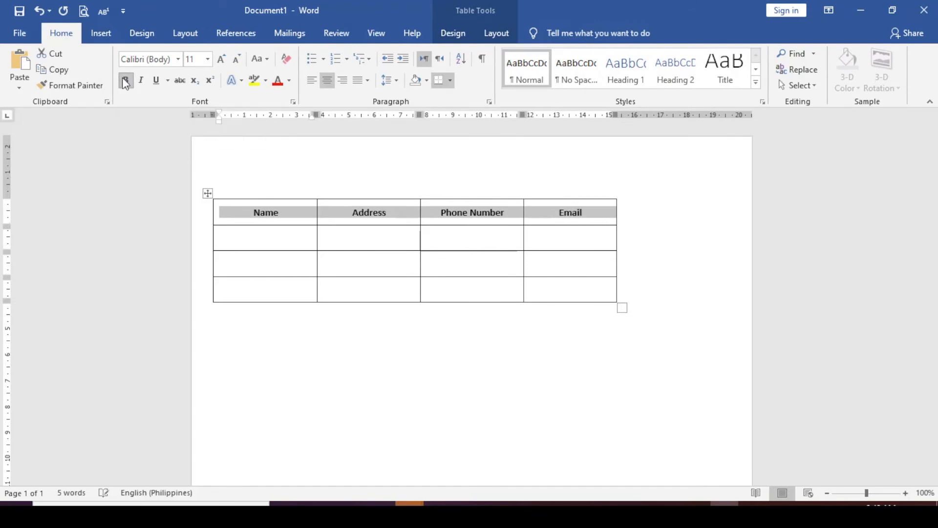
{"action": "left_click", "coordinate": [222, 59]}
{"action": "left_click", "coordinate": [221, 60]}
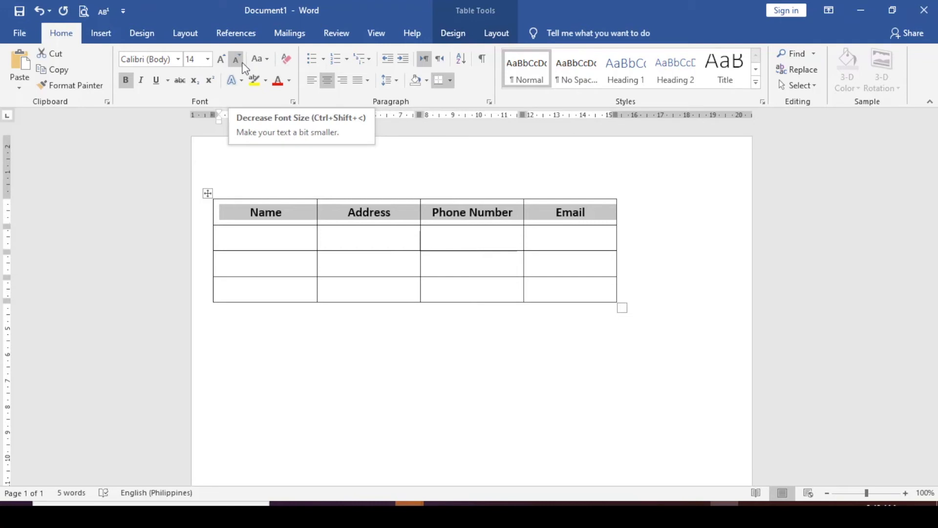
{"action": "left_click", "coordinate": [279, 238]}
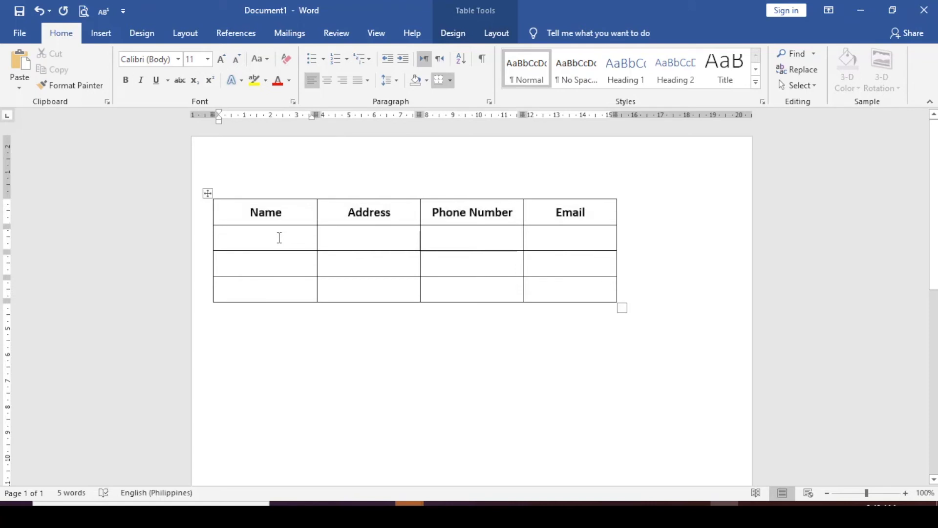
Fill the first data row with a contact's name, Manila address, phone number and e-mail.
{"action": "type", "text": "Juan"}
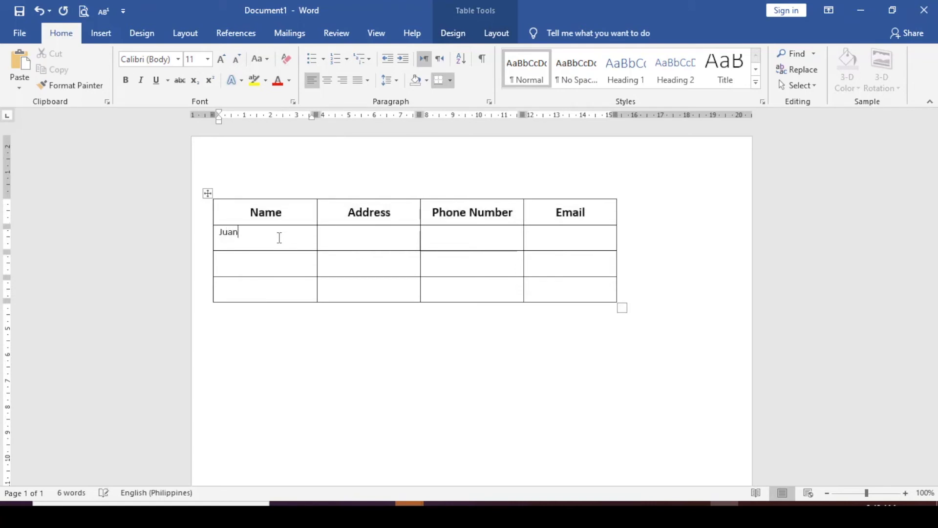
{"action": "type", "text": " dela Cruz"}
{"action": "key", "text": "Tab"}
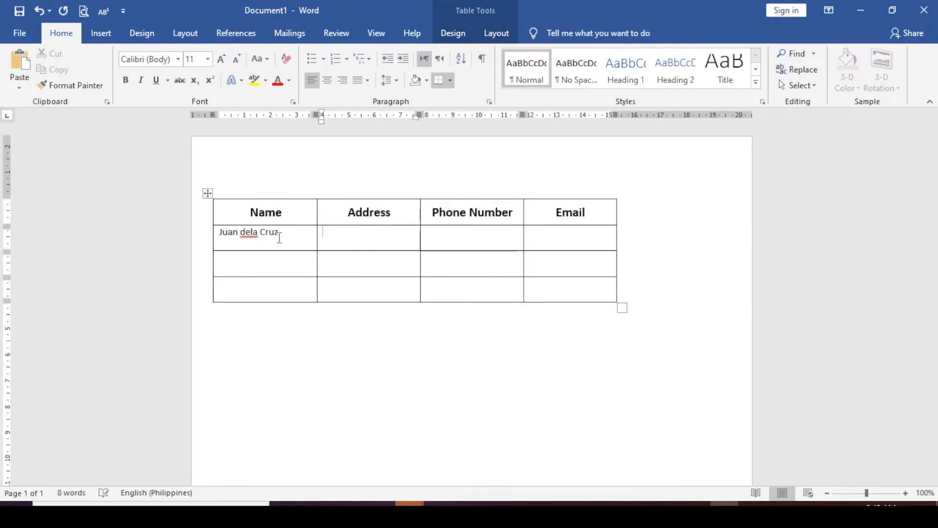
{"action": "type", "text": "Manila"}
{"action": "key", "text": "Tab"}
{"action": "type", "text": "9875641"}
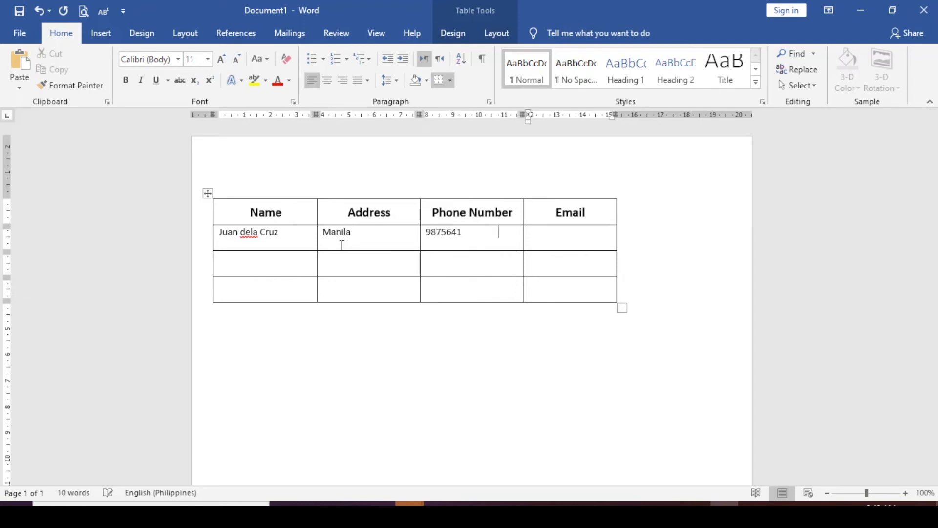
{"action": "key", "text": "Tab"}
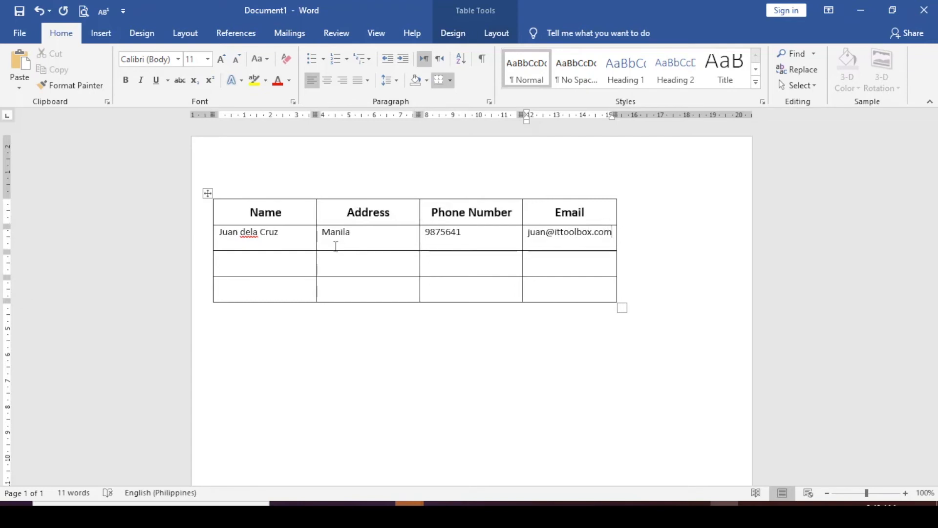
Fill the second data row with another contact's name, USA address, phone number and e-mail.
{"action": "left_click", "coordinate": [259, 266]}
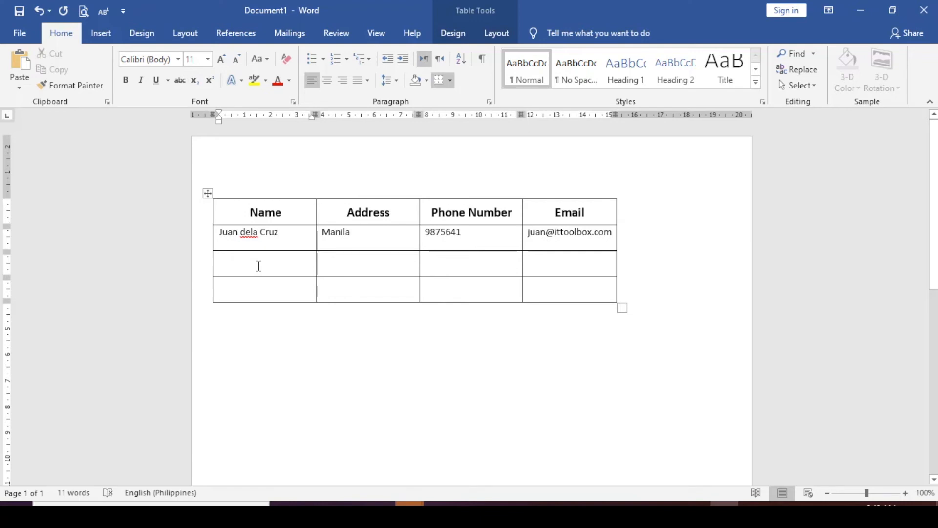
{"action": "type", "text": "Jo"}
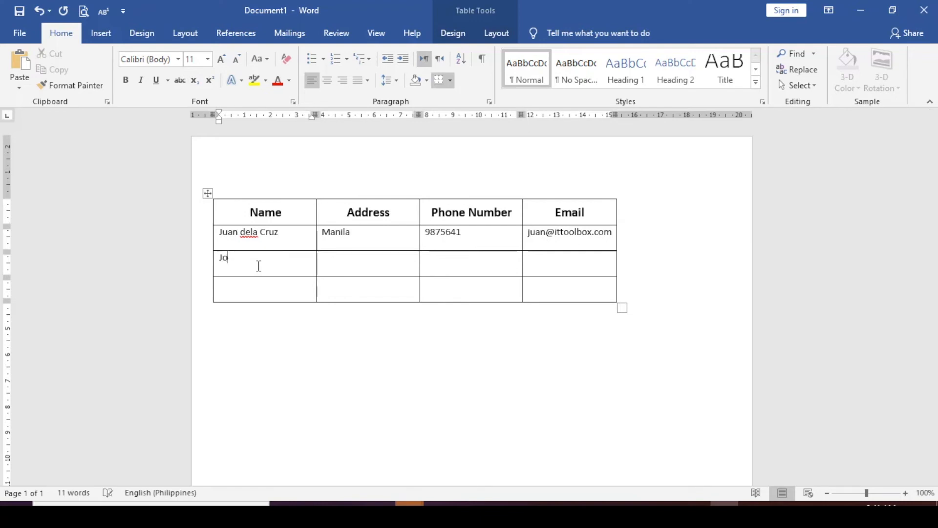
{"action": "type", "text": "hn SMi"}
{"action": "key", "text": "BackSpace"}
{"action": "key", "text": "BackSpace"}
{"action": "type", "text": "mith"}
{"action": "key", "text": "Tab"}
{"action": "type", "text": "USA"}
{"action": "key", "text": "Tab"}
{"action": "type", "text": "2415638"}
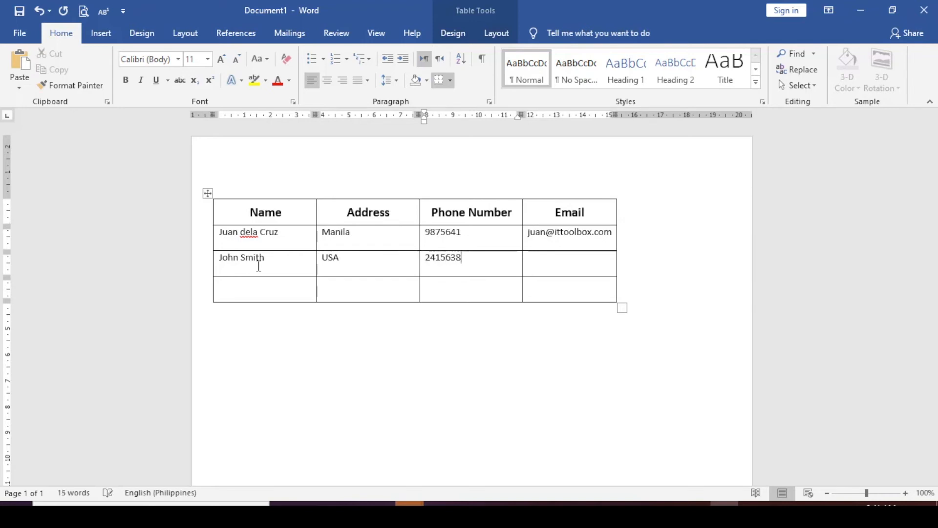
{"action": "key", "text": "Tab"}
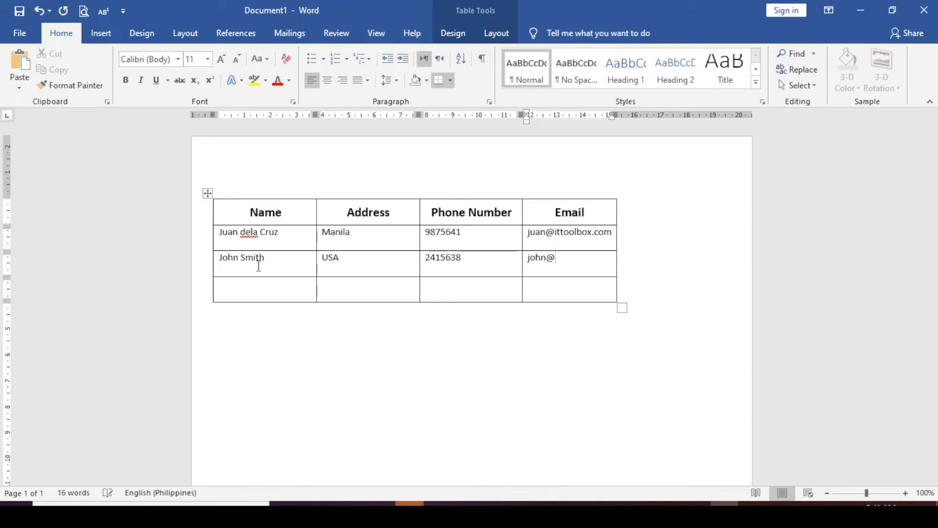
Fill the last row with a third contact's name, Manila address, phone number and e-mail.
{"action": "left_click", "coordinate": [261, 290]}
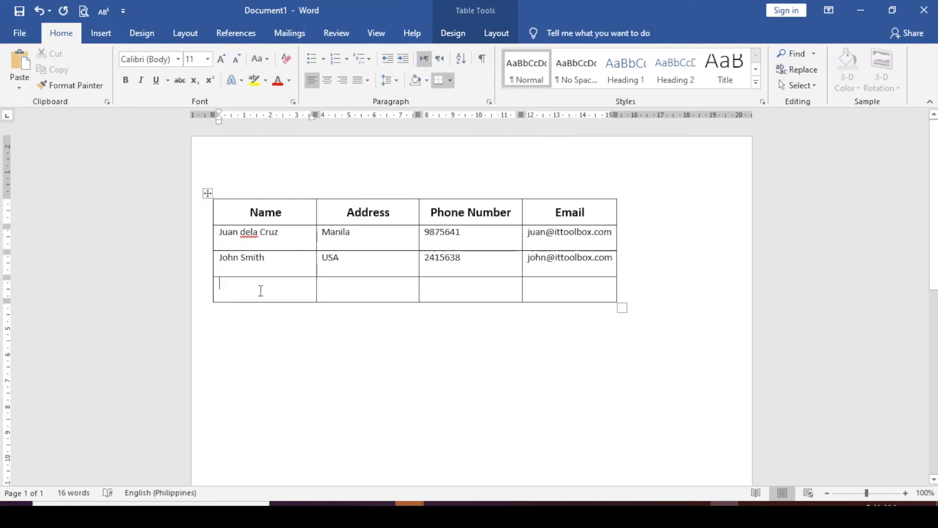
{"action": "type", "text": "Maria Clara"}
{"action": "key", "text": "Tab"}
{"action": "type", "text": "Manila"}
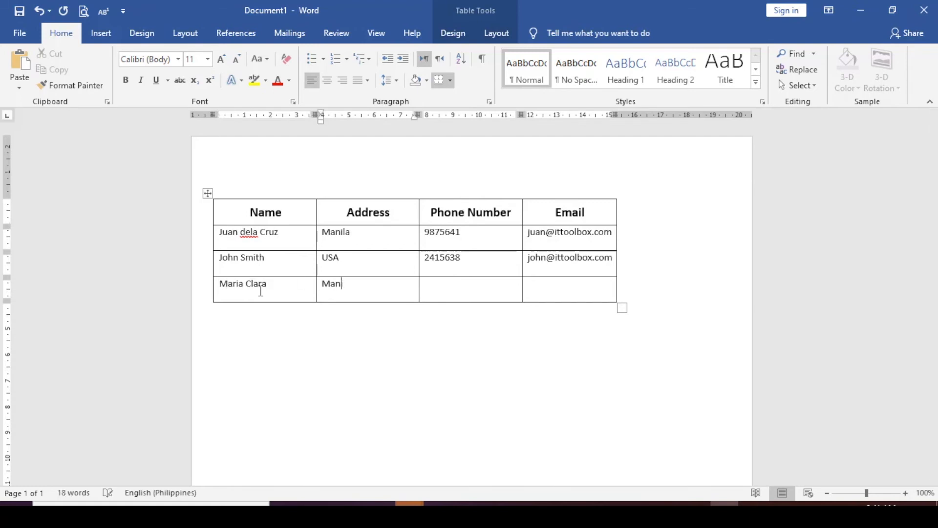
{"action": "key", "text": "Tab"}
{"action": "type", "text": "8457256"}
{"action": "key", "text": "Tab"}
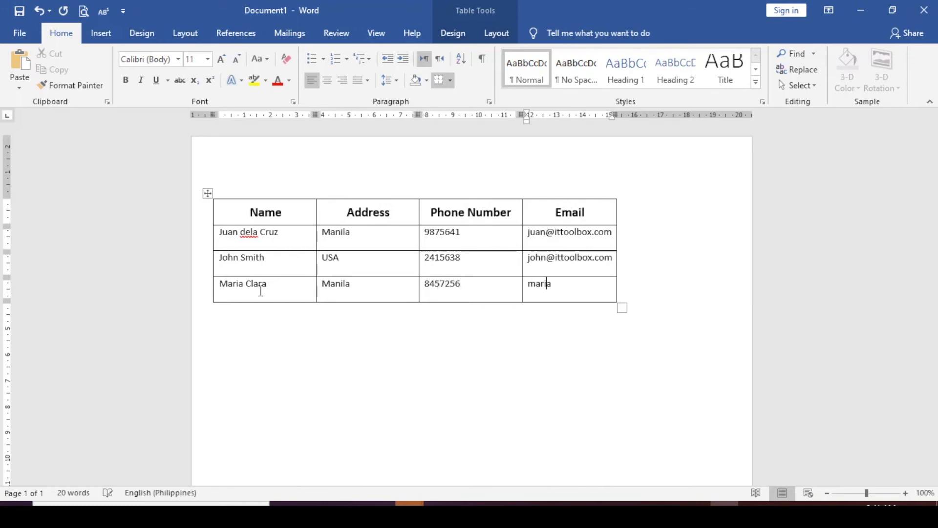
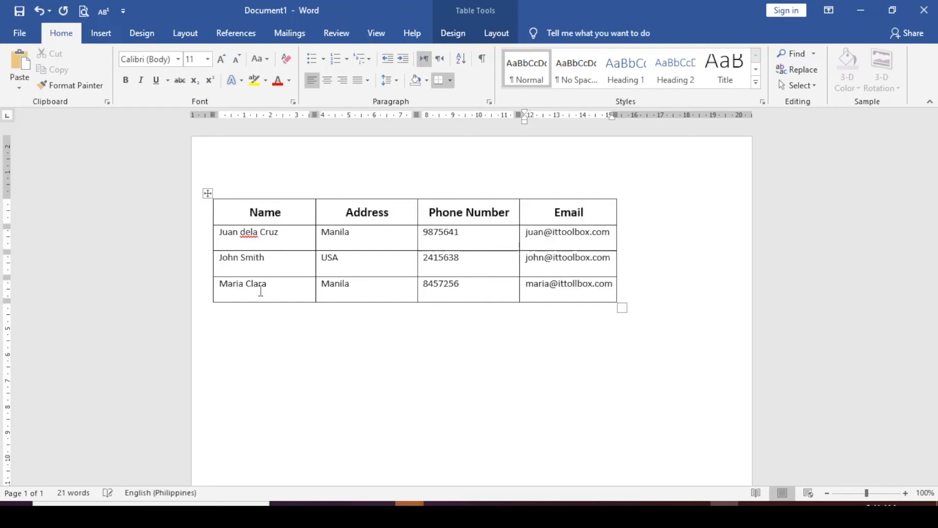
{"action": "left_click", "coordinate": [207, 194]}
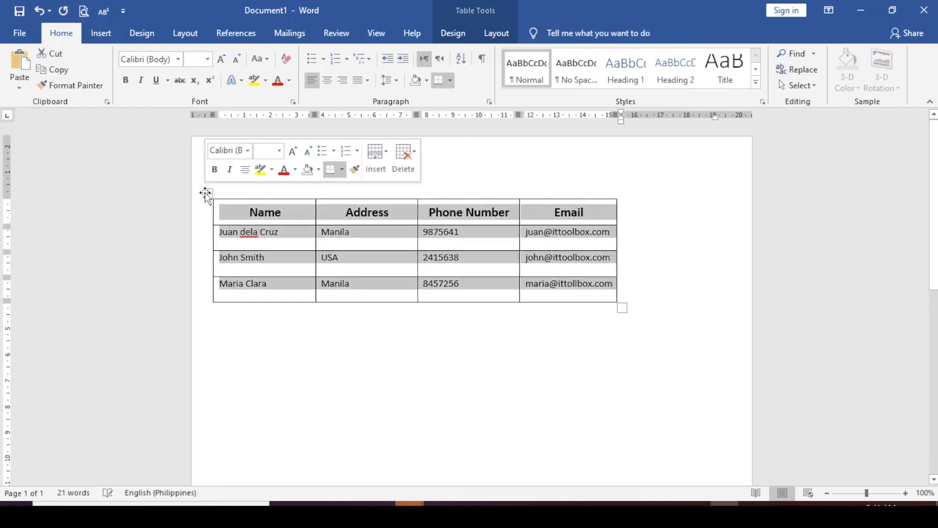
Shade the Name header cell gold.
{"action": "left_click", "coordinate": [383, 311]}
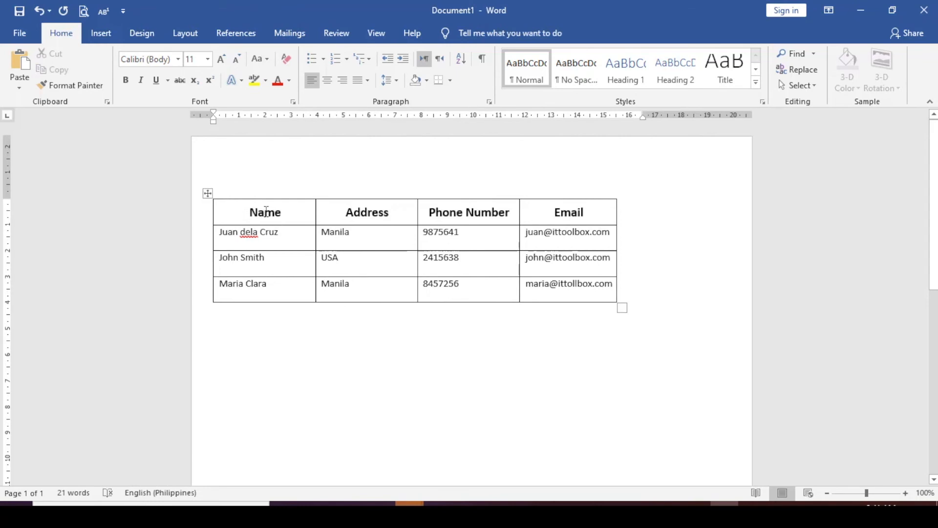
{"action": "left_click_drag", "start_coordinate": [293, 206], "coordinate": [573, 294]}
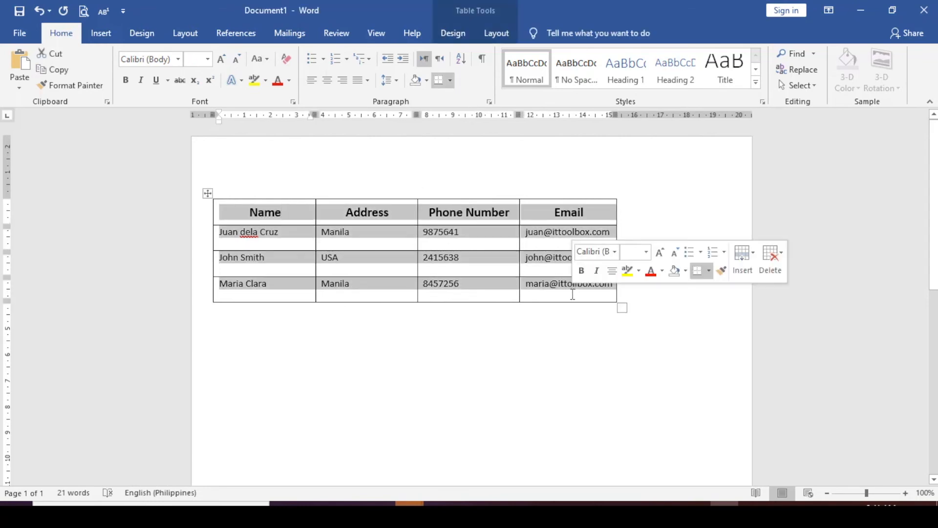
{"action": "left_click", "coordinate": [245, 212]}
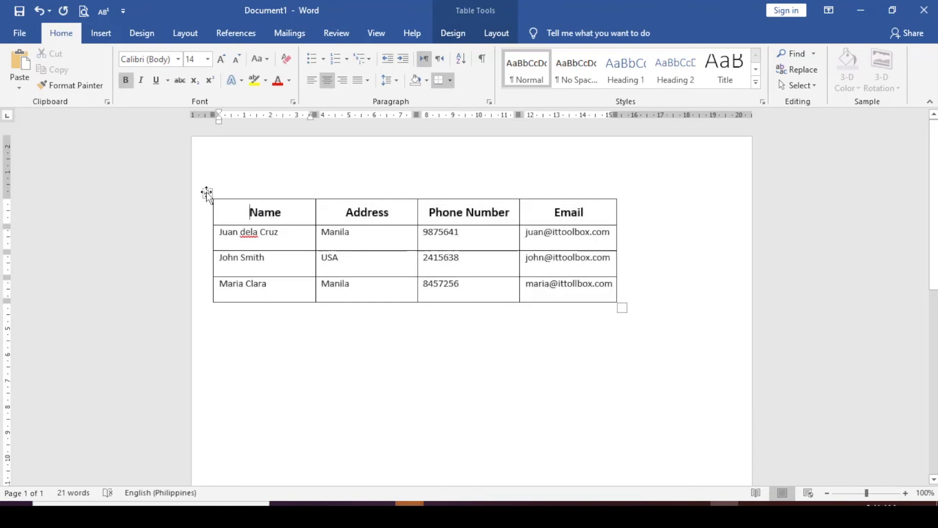
{"action": "left_click", "coordinate": [206, 192]}
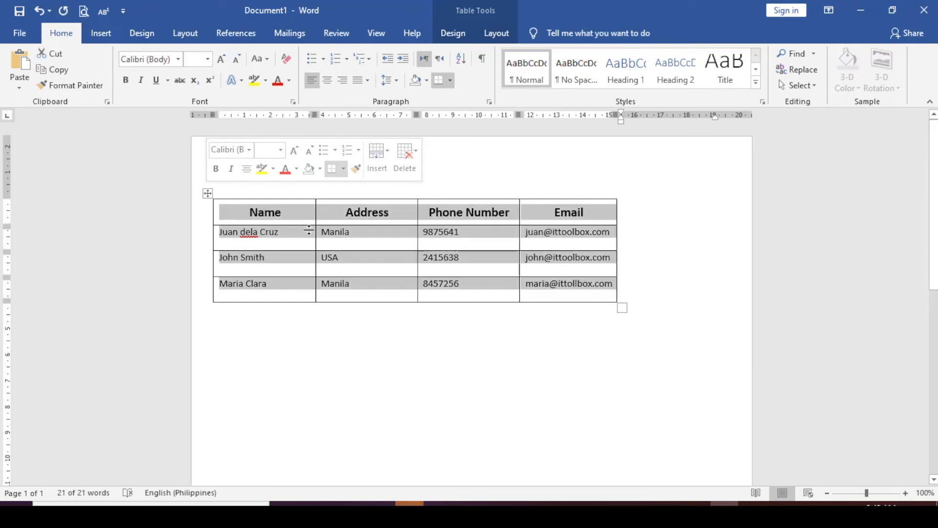
{"action": "left_click", "coordinate": [428, 285]}
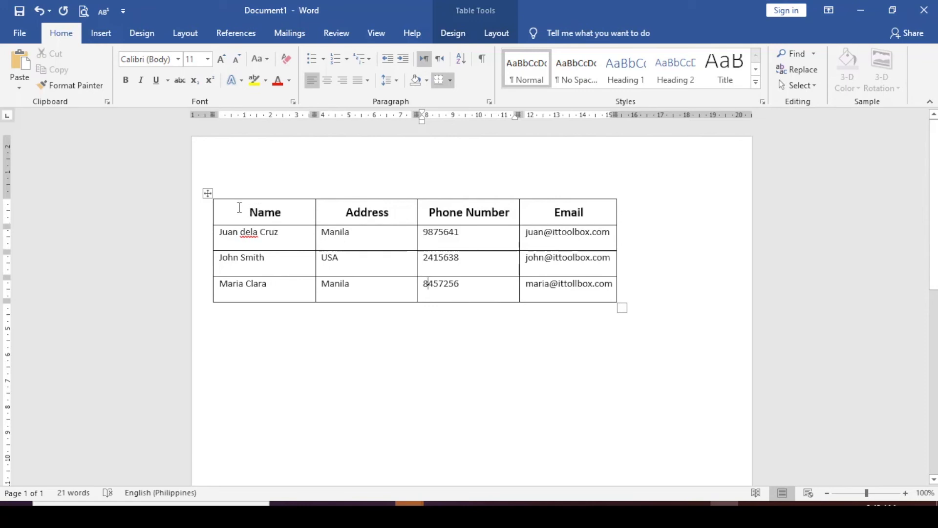
{"action": "left_click", "coordinate": [299, 211]}
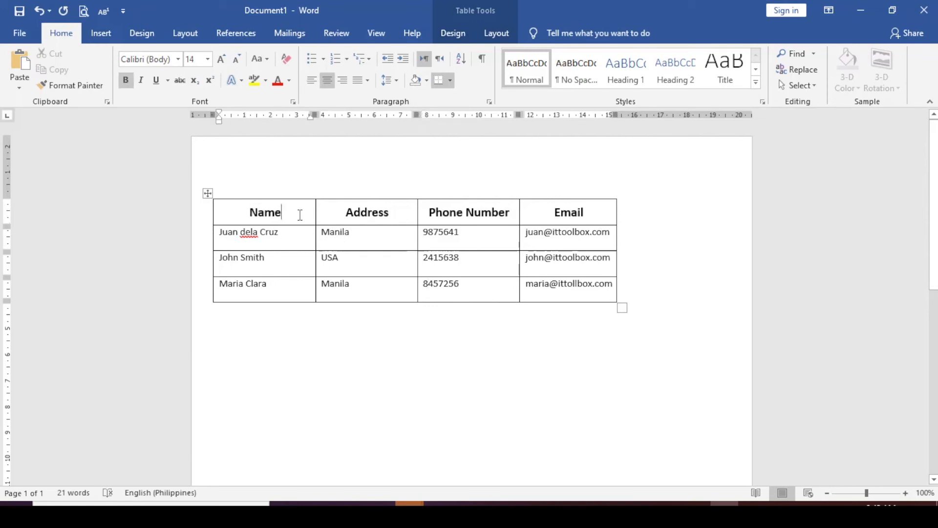
{"action": "left_click", "coordinate": [427, 80]}
{"action": "left_click", "coordinate": [436, 188]}
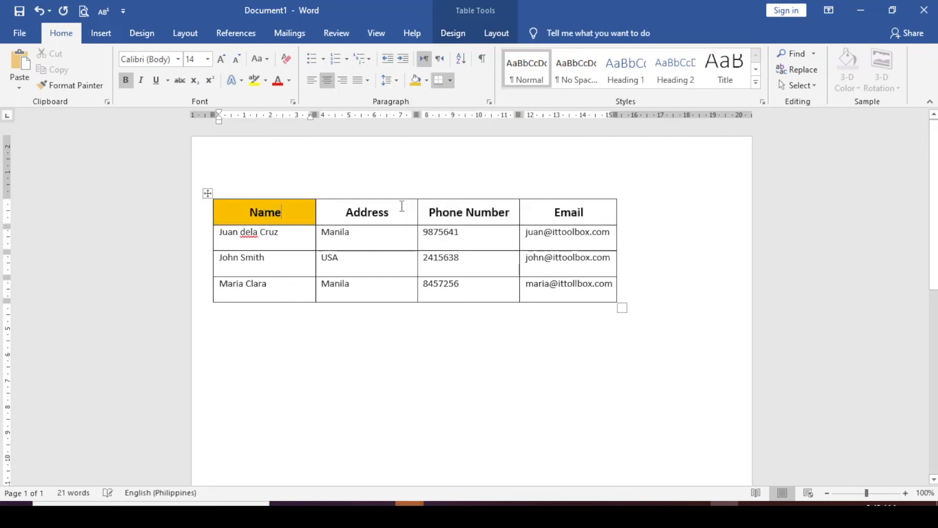
Shade the Address, Phone Number and Email header cells blue, orange and green respectively.
{"action": "left_click", "coordinate": [397, 210]}
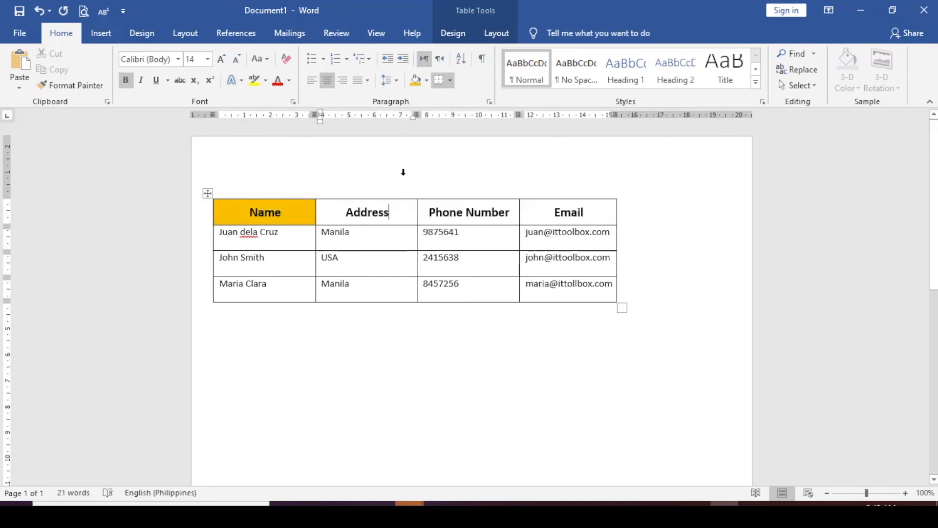
{"action": "left_click", "coordinate": [429, 80]}
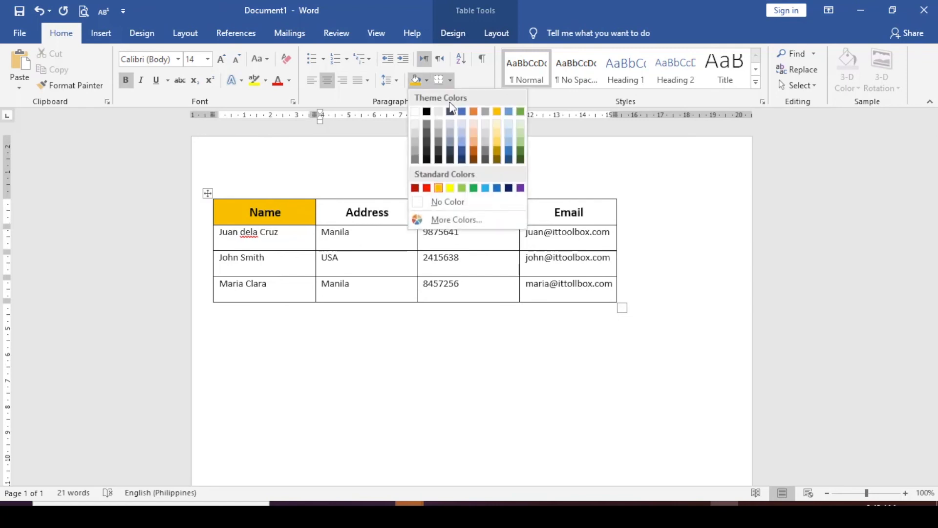
{"action": "left_click", "coordinate": [460, 143]}
{"action": "left_click", "coordinate": [462, 213]}
{"action": "left_click", "coordinate": [426, 80]}
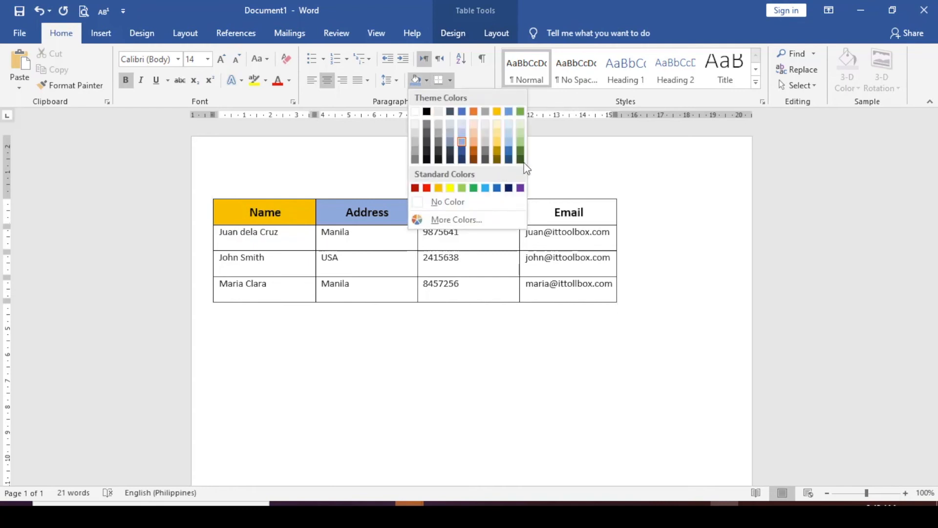
{"action": "left_click", "coordinate": [474, 142]}
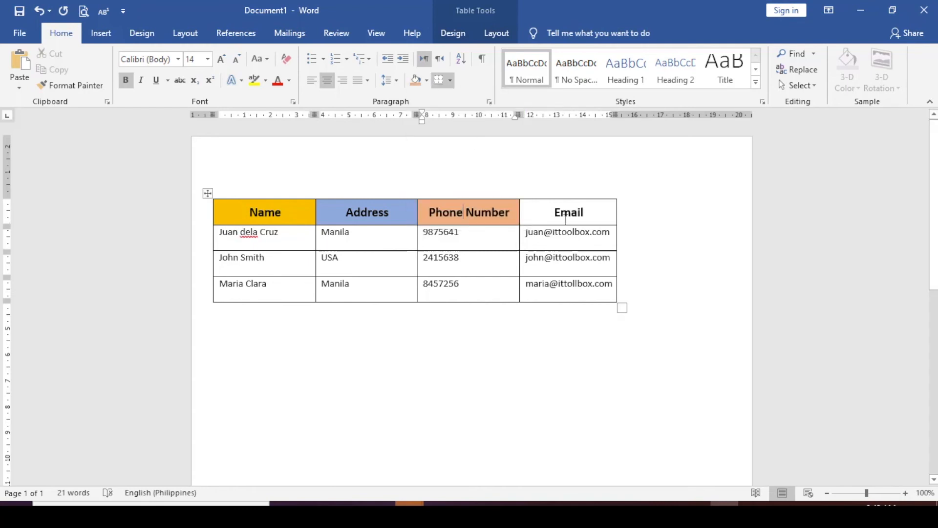
{"action": "left_click", "coordinate": [426, 81]}
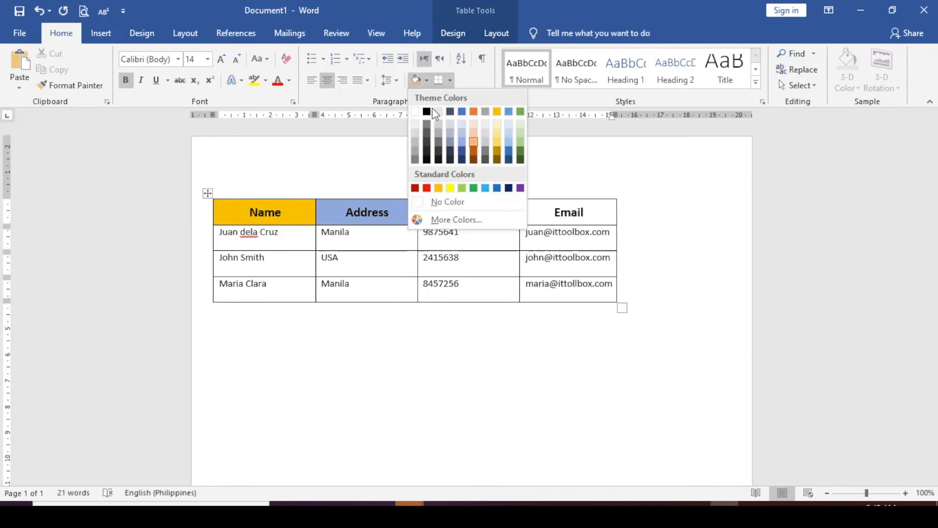
{"action": "left_click", "coordinate": [520, 142]}
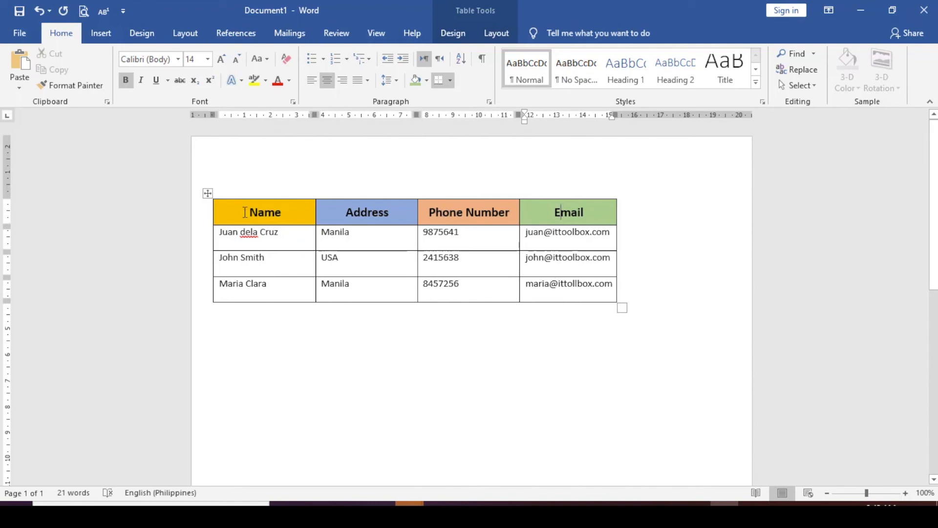
{"action": "left_click_drag", "start_coordinate": [238, 232], "coordinate": [568, 289]}
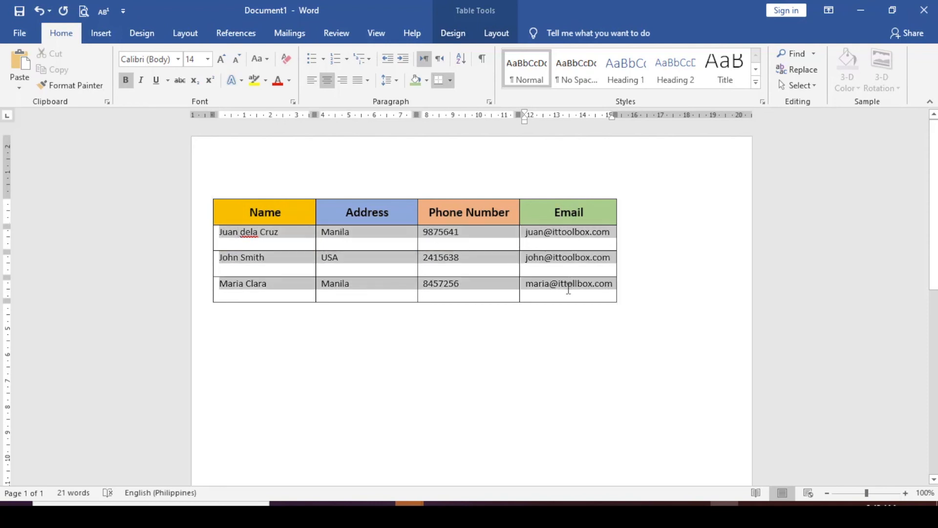
Apply a light grey shading to the three contact data rows.
{"action": "left_click_drag", "start_coordinate": [568, 288], "coordinate": [569, 290]}
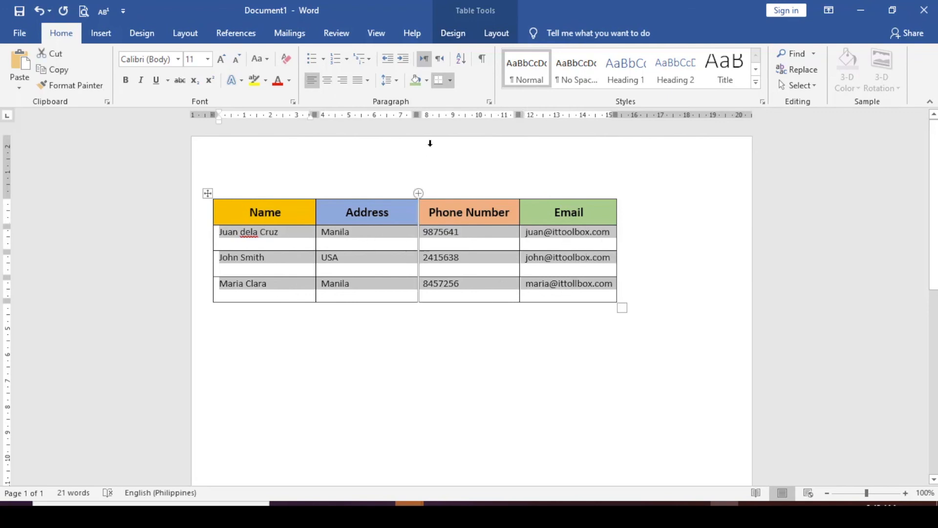
{"action": "left_click", "coordinate": [427, 79]}
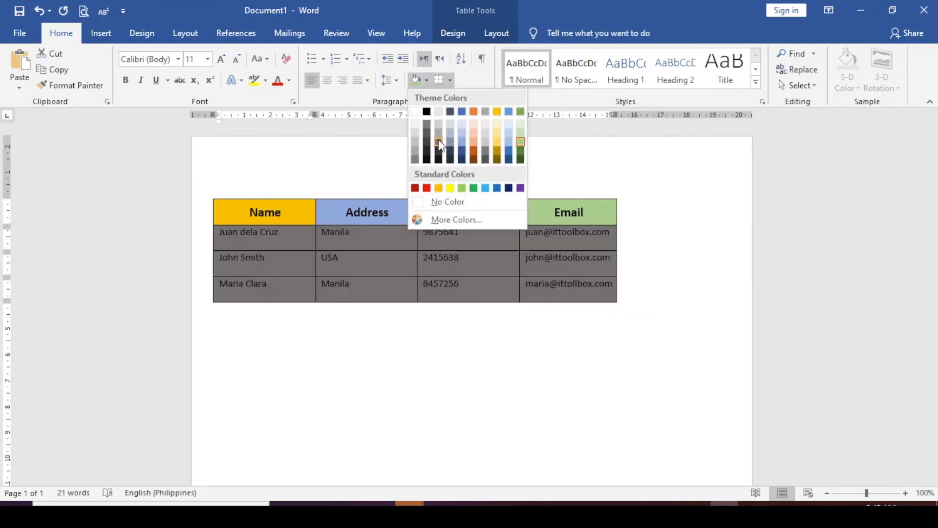
{"action": "left_click", "coordinate": [439, 121]}
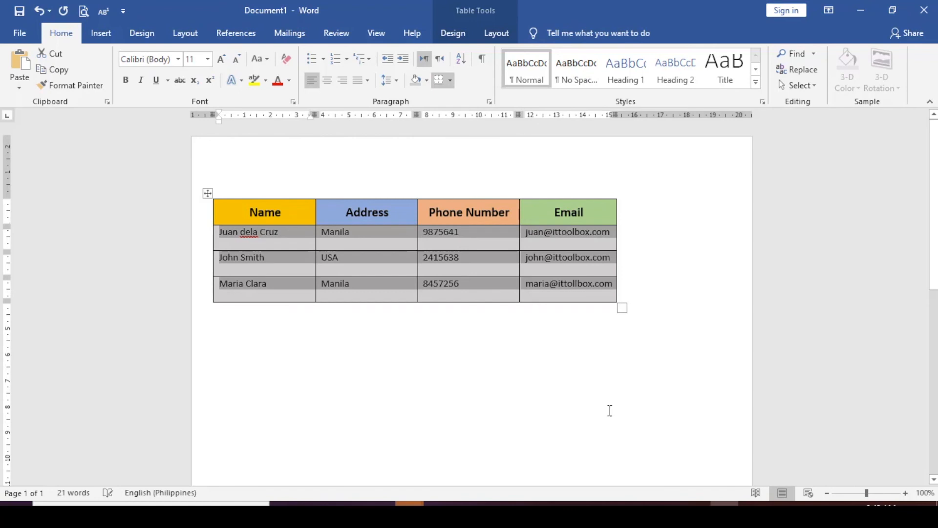
{"action": "left_click", "coordinate": [586, 340]}
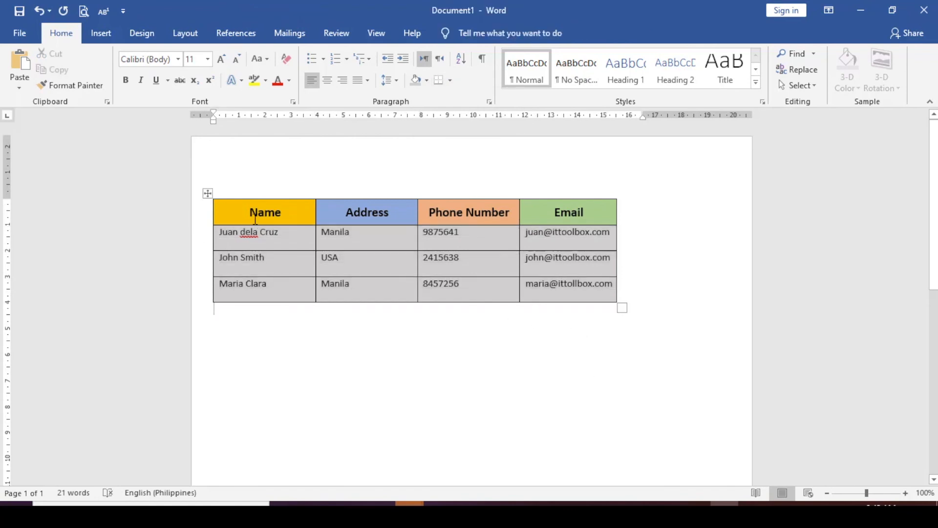
{"action": "left_click", "coordinate": [208, 193]}
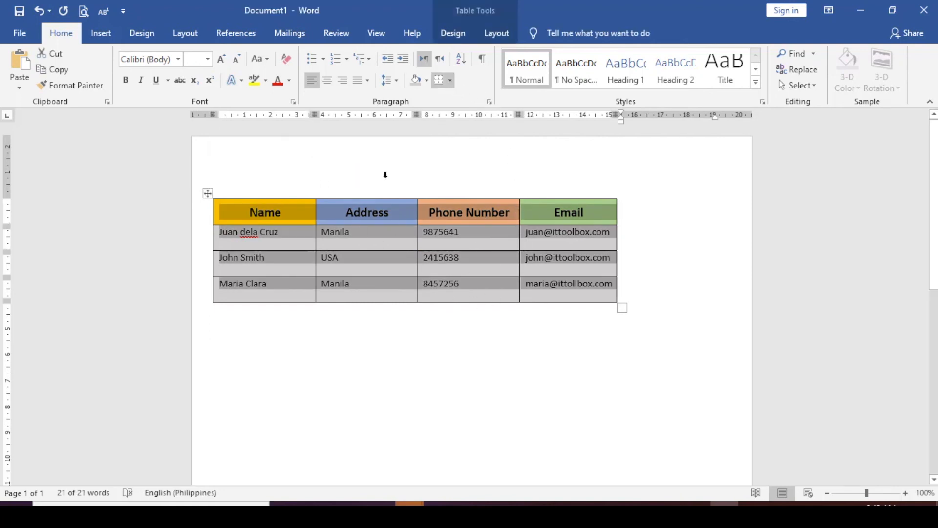
{"action": "left_click", "coordinate": [451, 81]}
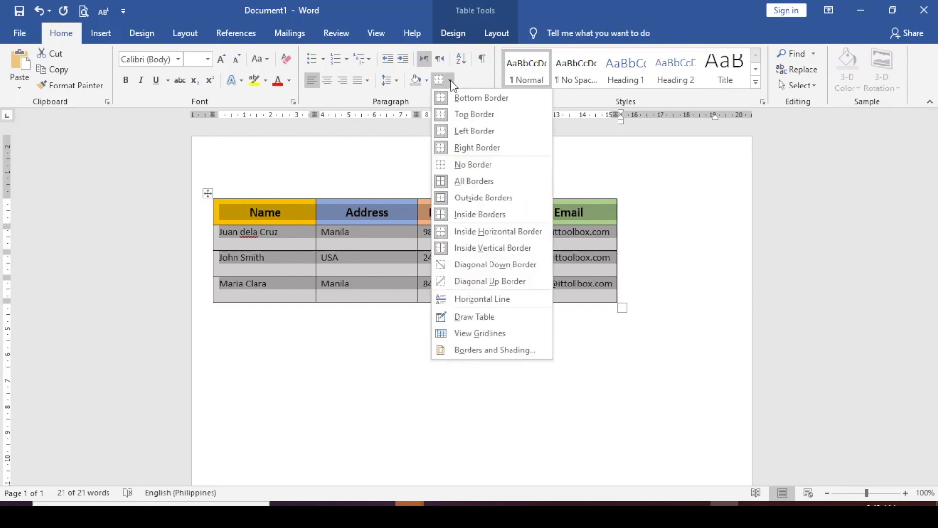
Apply No Border to the whole table, leaving it borderless.
{"action": "left_click", "coordinate": [486, 165]}
{"action": "left_click", "coordinate": [567, 389]}
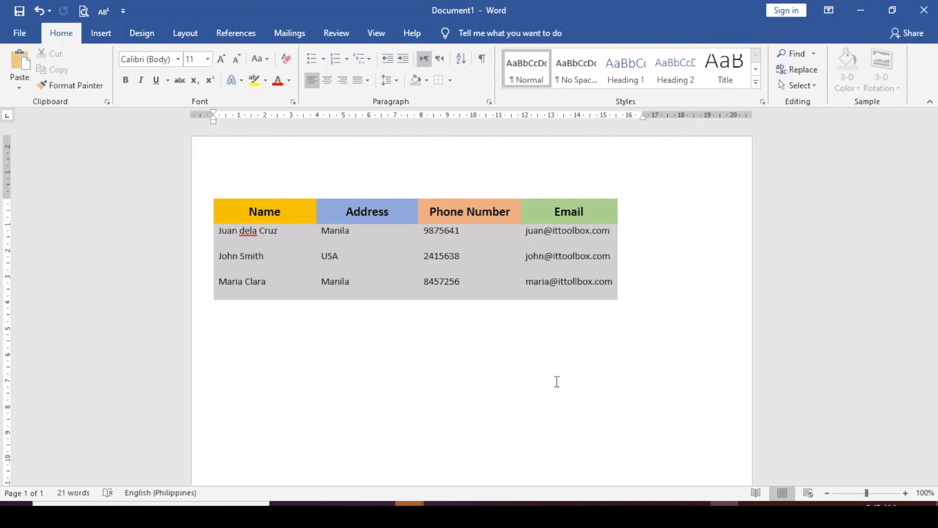
Save the document as address-table.docx in the yt ms word tutorials folder on the Desktop.
{"action": "left_click", "coordinate": [22, 33]}
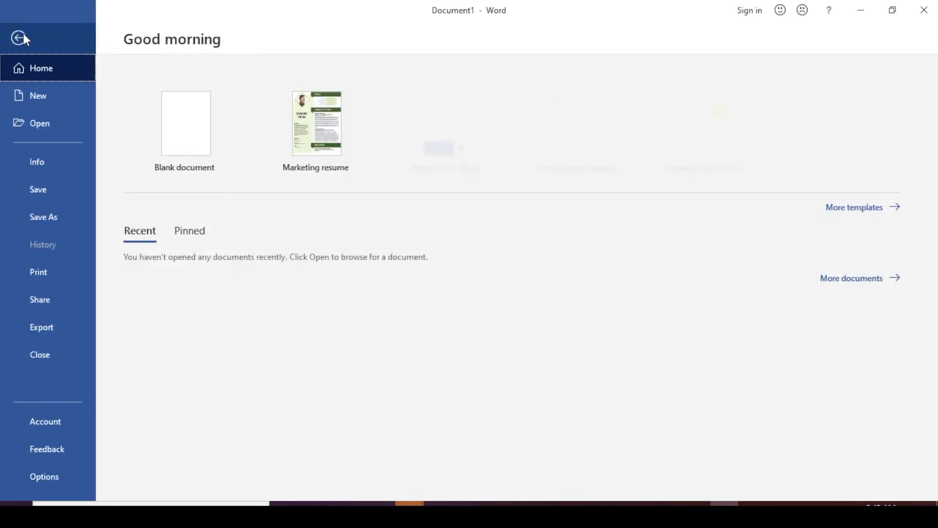
{"action": "left_click", "coordinate": [50, 194]}
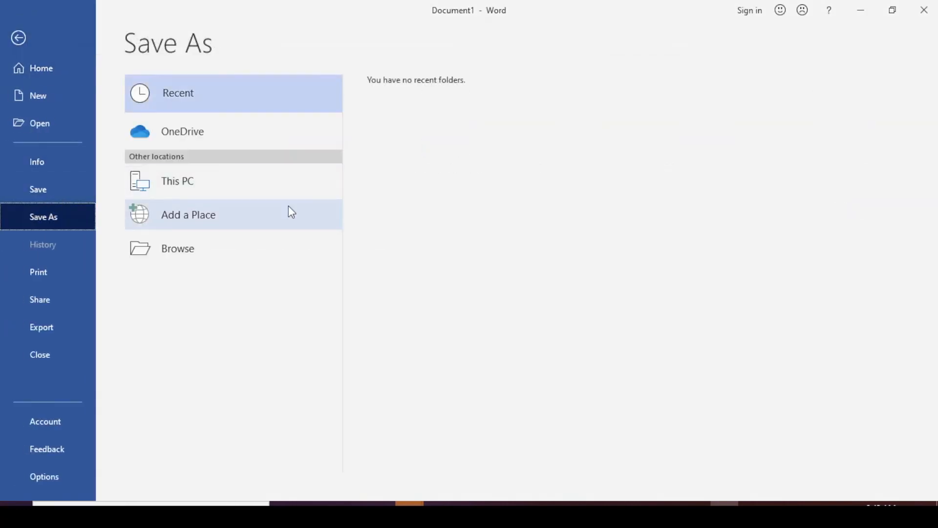
{"action": "left_click", "coordinate": [266, 182]}
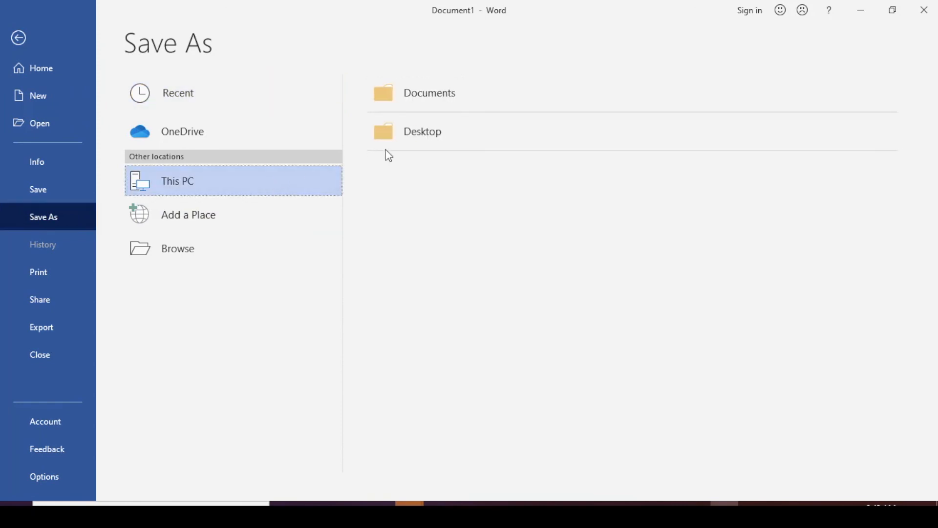
{"action": "left_click", "coordinate": [423, 137]}
{"action": "type", "text": "addres"}
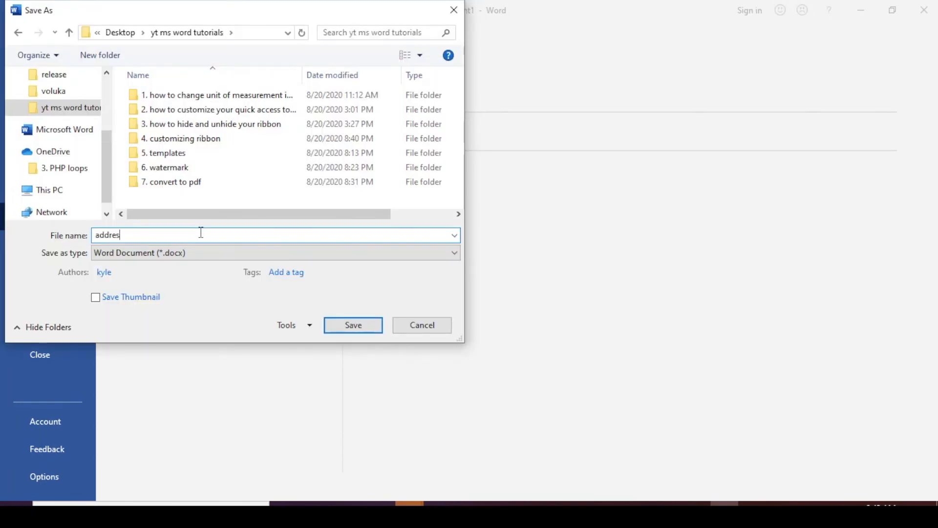
{"action": "type", "text": "ses"}
{"action": "key", "text": "BackSpace"}
{"action": "key", "text": "BackSpace"}
{"action": "type", "text": "-table"}
{"action": "key", "text": "Return"}
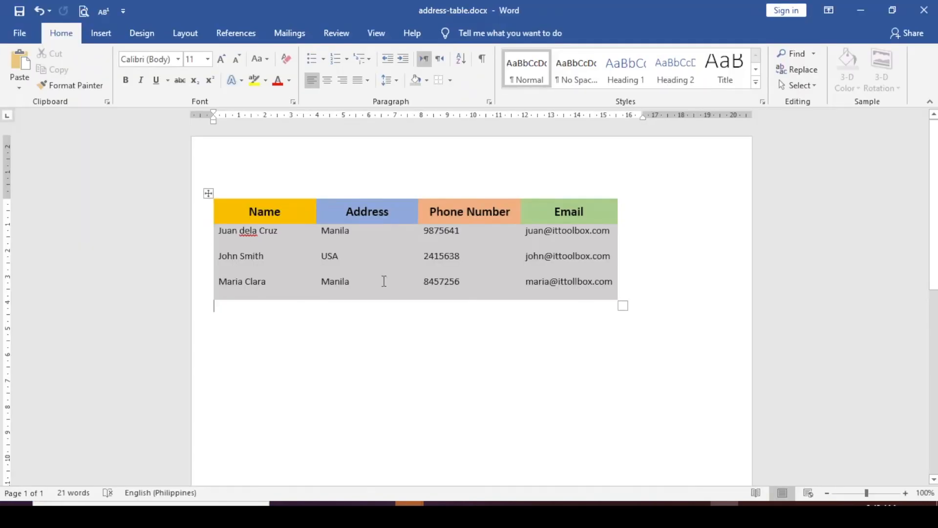